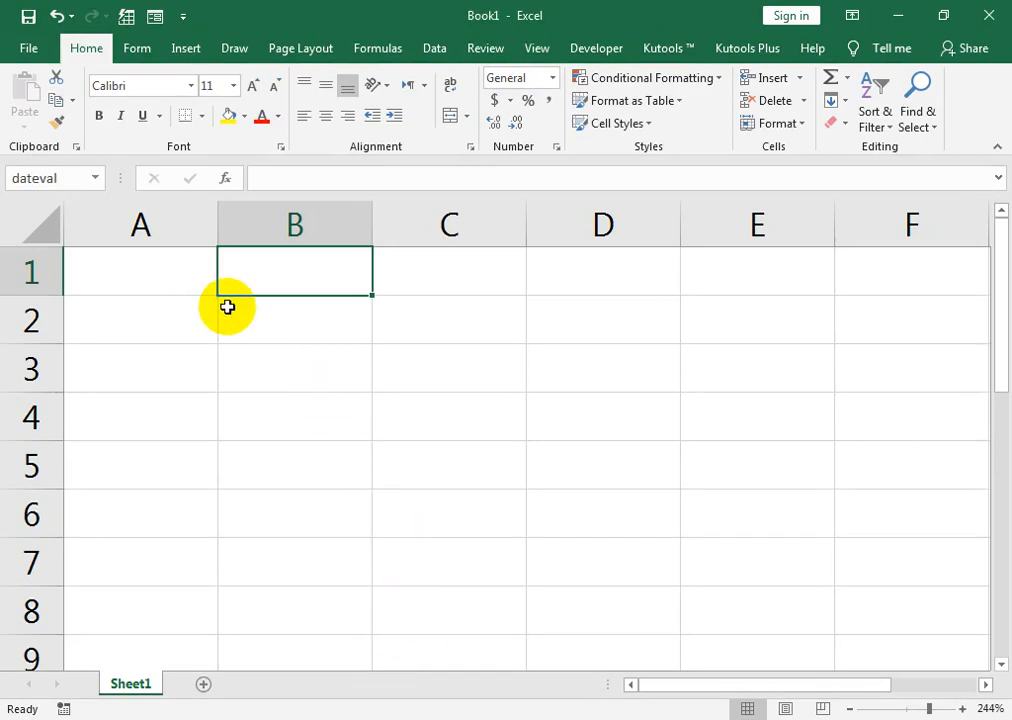
Enter 100% in cell B1 and the formula =1-(dateval) in cell B2, referencing B1.
text(100)
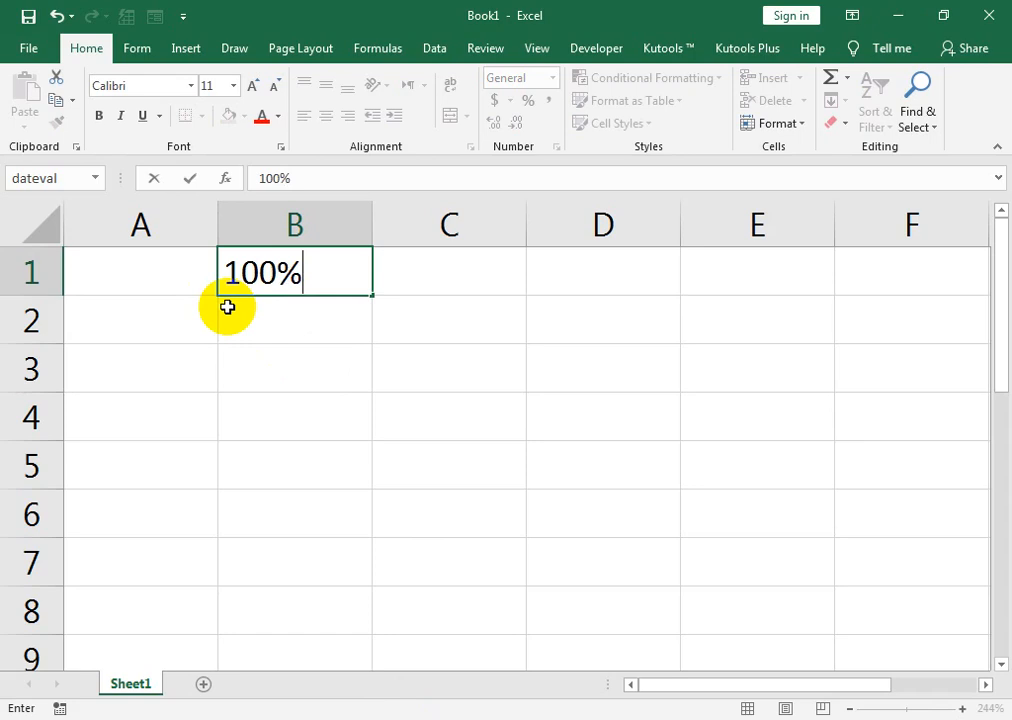
key(Return)
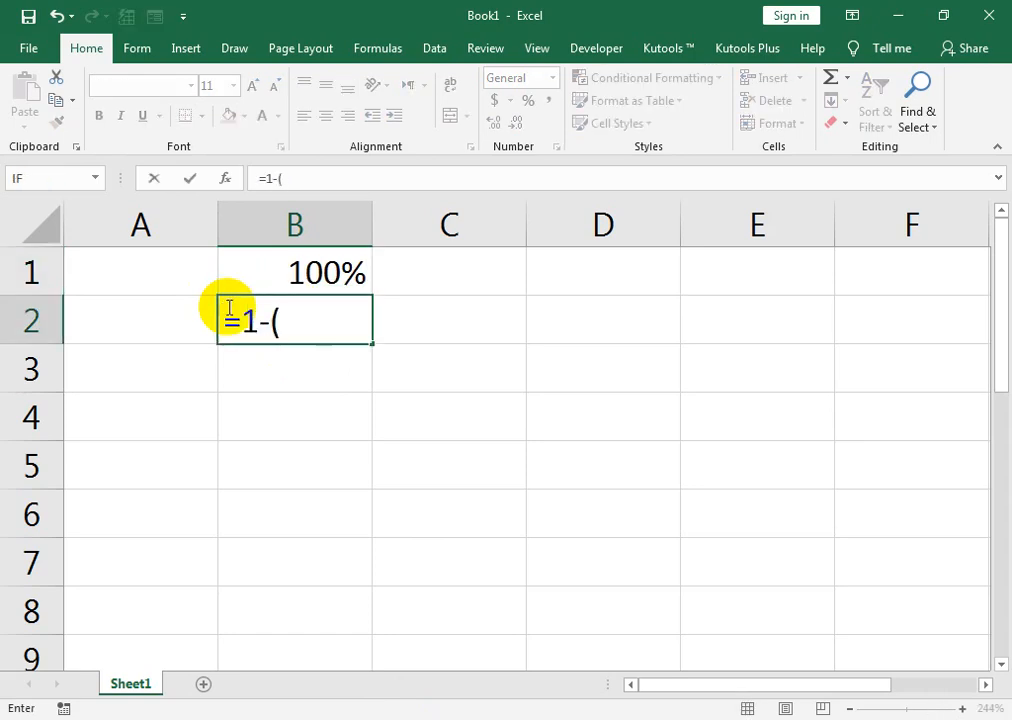
key(Right)
key(Up)
key(Left)
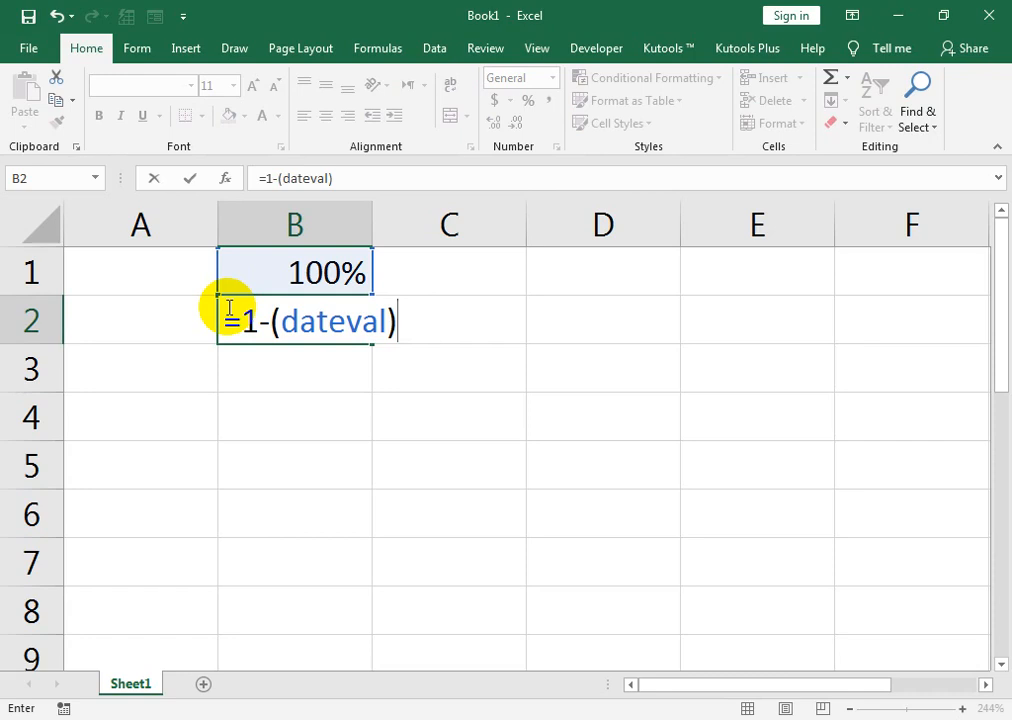
key(Return)
key(Up)
key(Up)
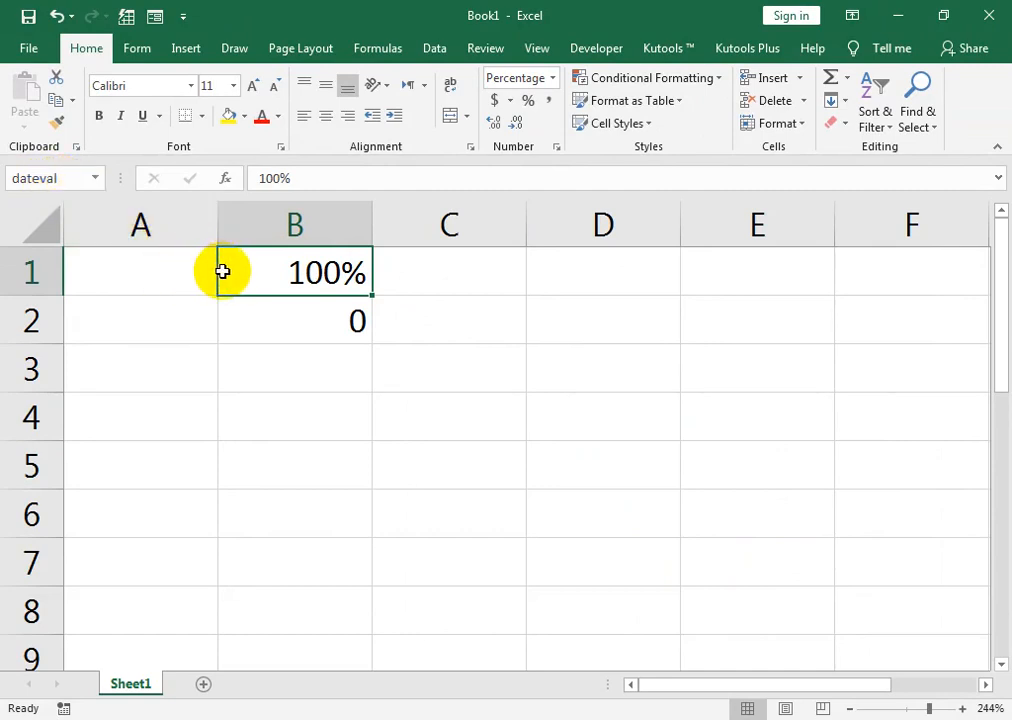
double_click(292, 319)
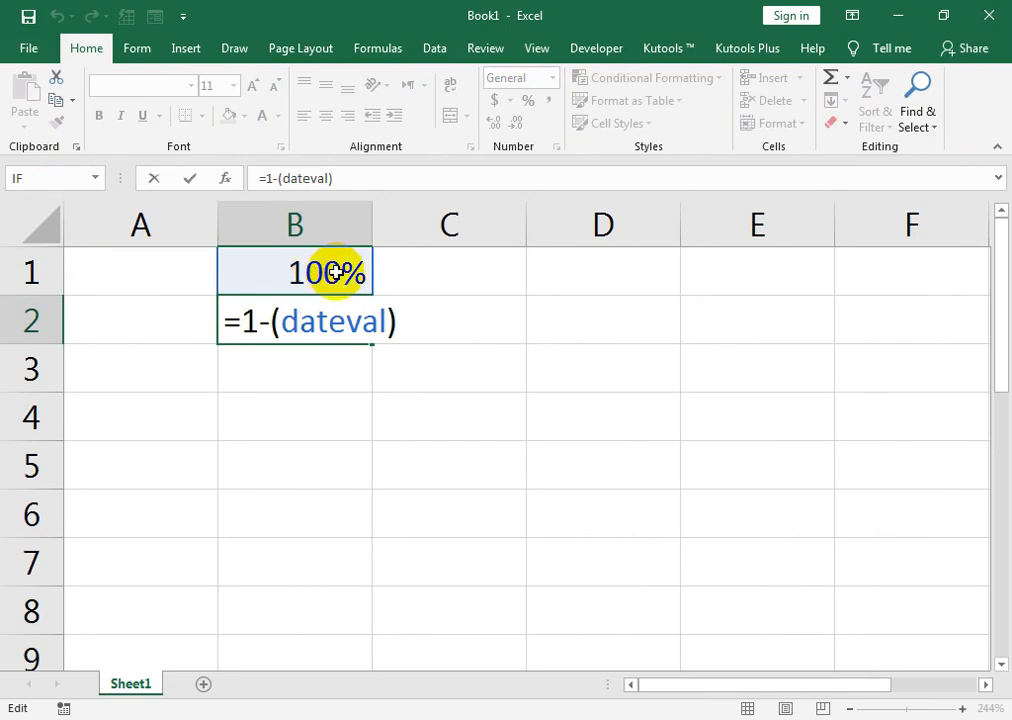
key(Return)
Insert a doughnut chart based on the range B1:B2.
drag(335, 272, 350, 316)
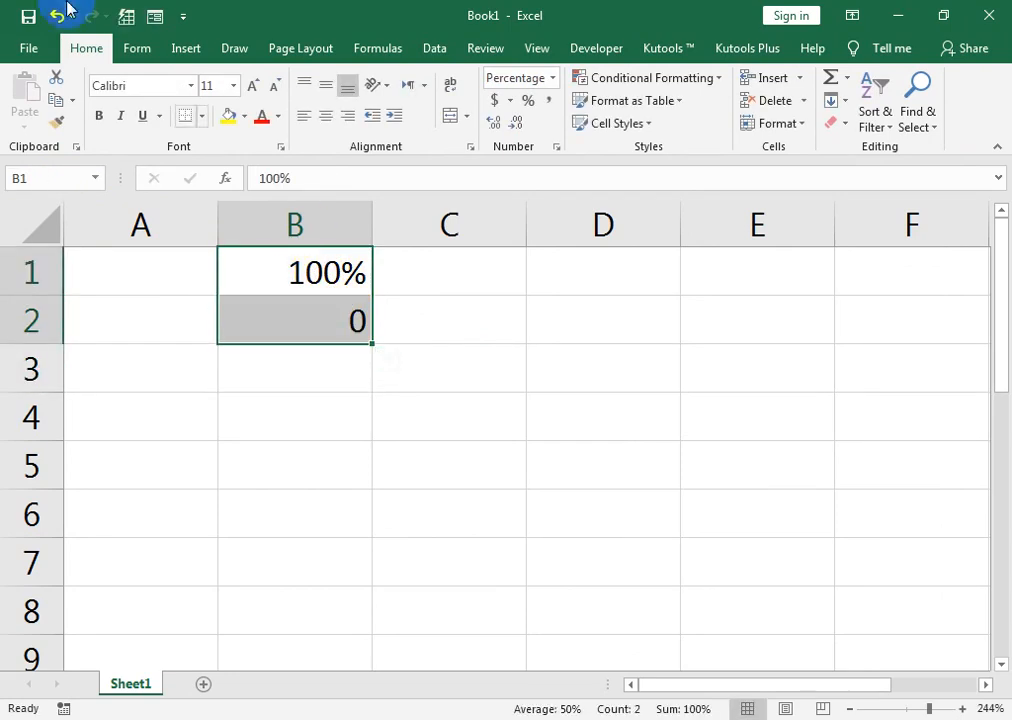
click(183, 52)
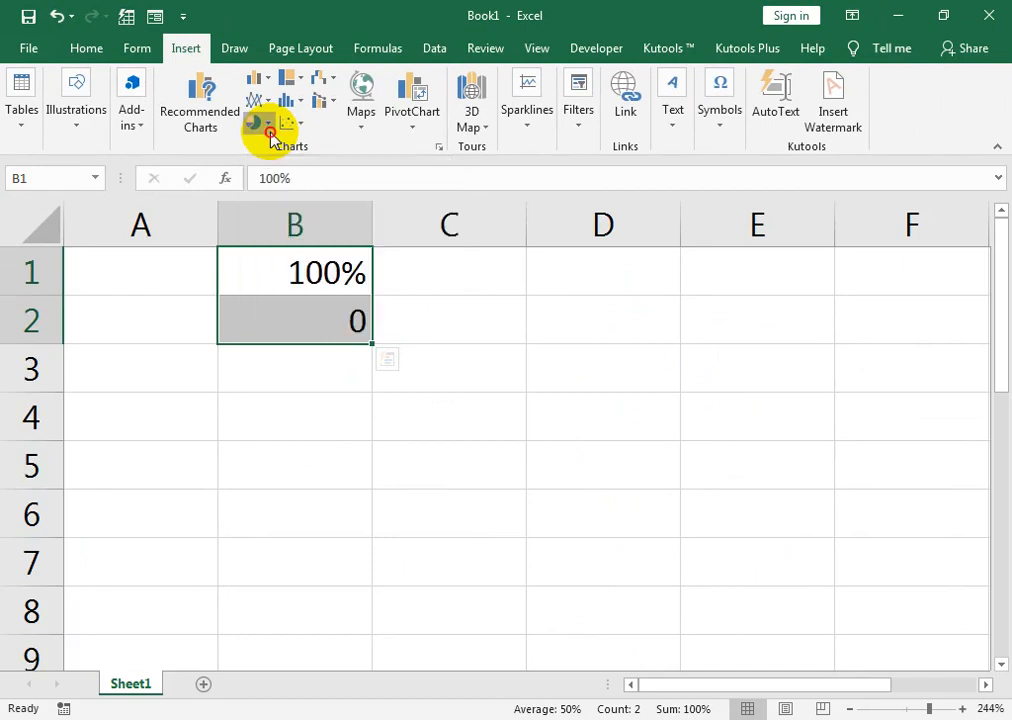
click(538, 250)
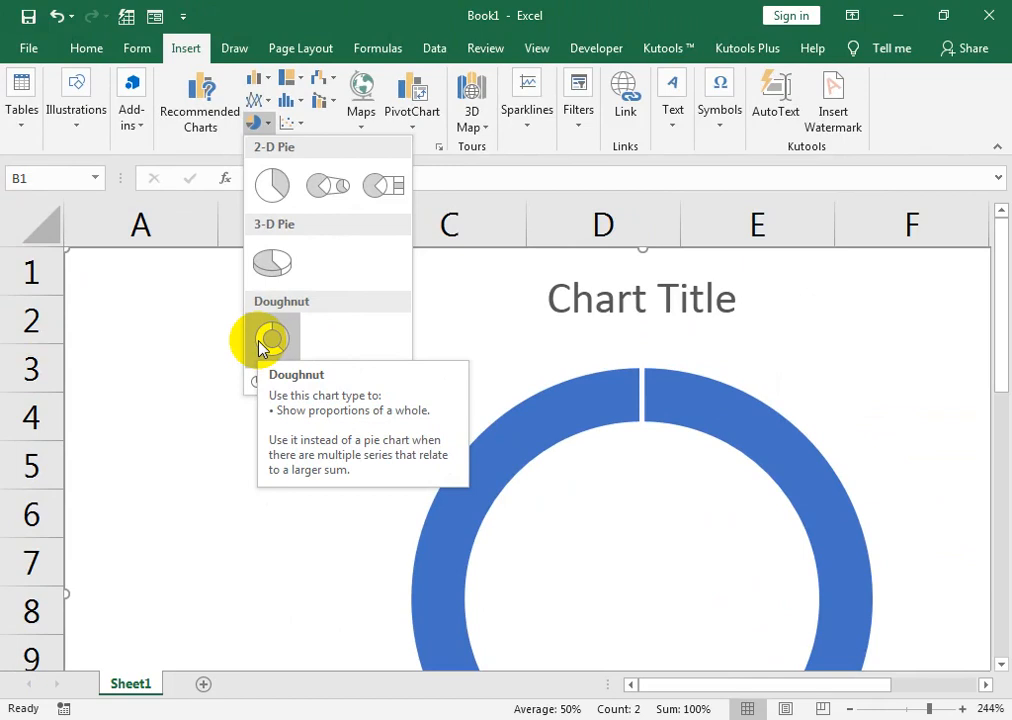
click(262, 342)
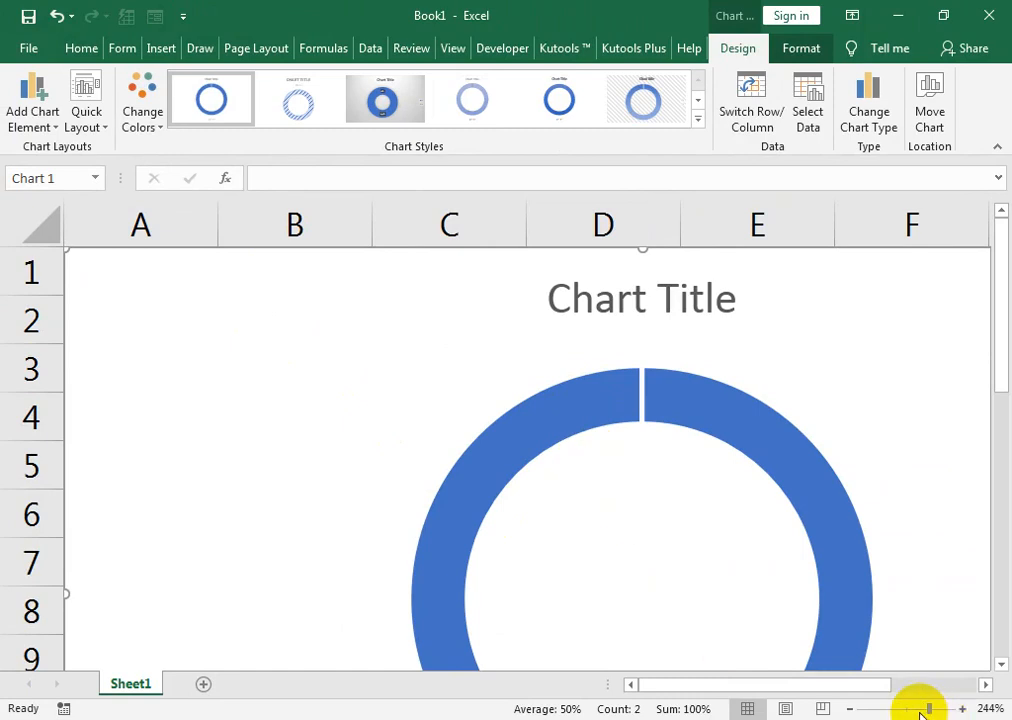
Resize the doughnut chart and move it beside the data, spanning about columns C to H and rows 2 to 11.
drag(921, 710, 916, 709)
drag(848, 249, 507, 469)
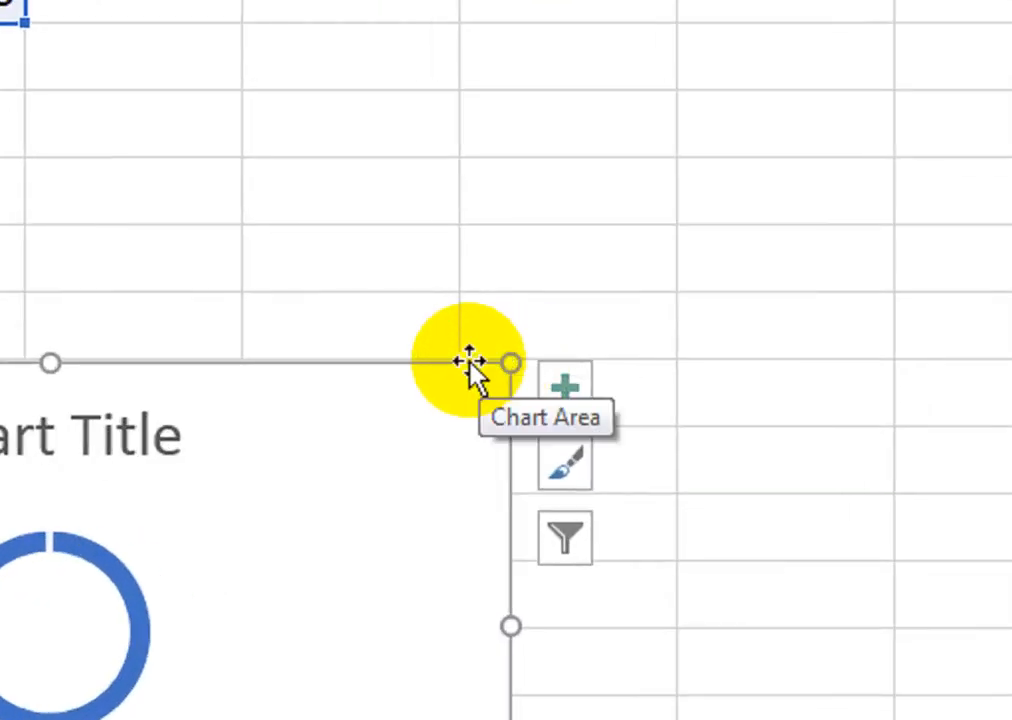
drag(510, 279, 619, 281)
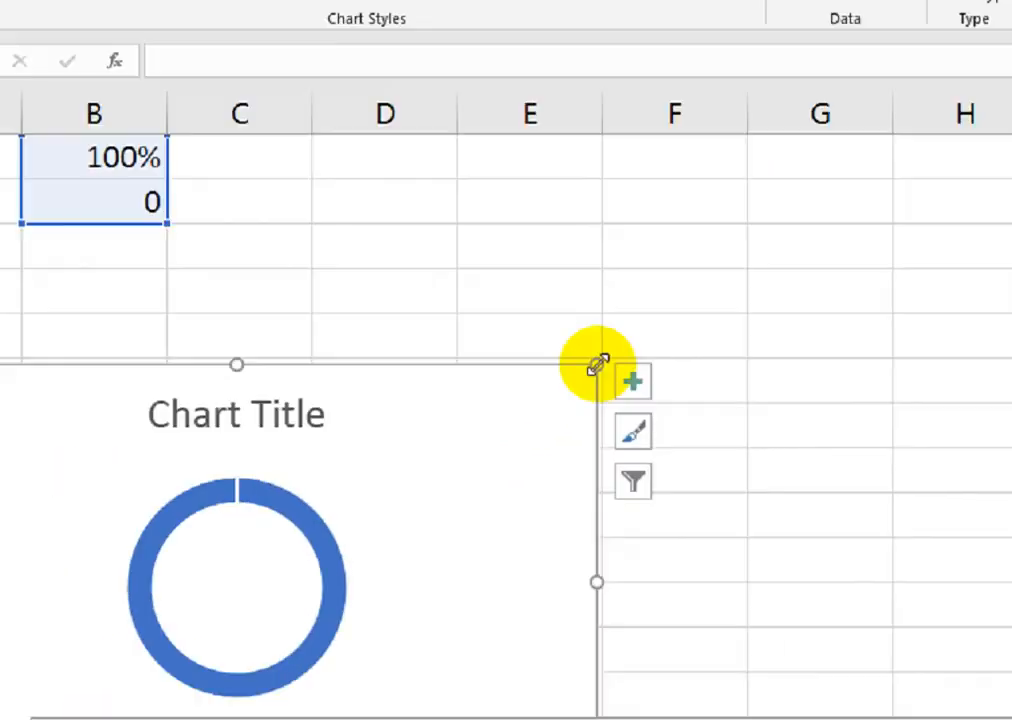
drag(314, 378, 804, 116)
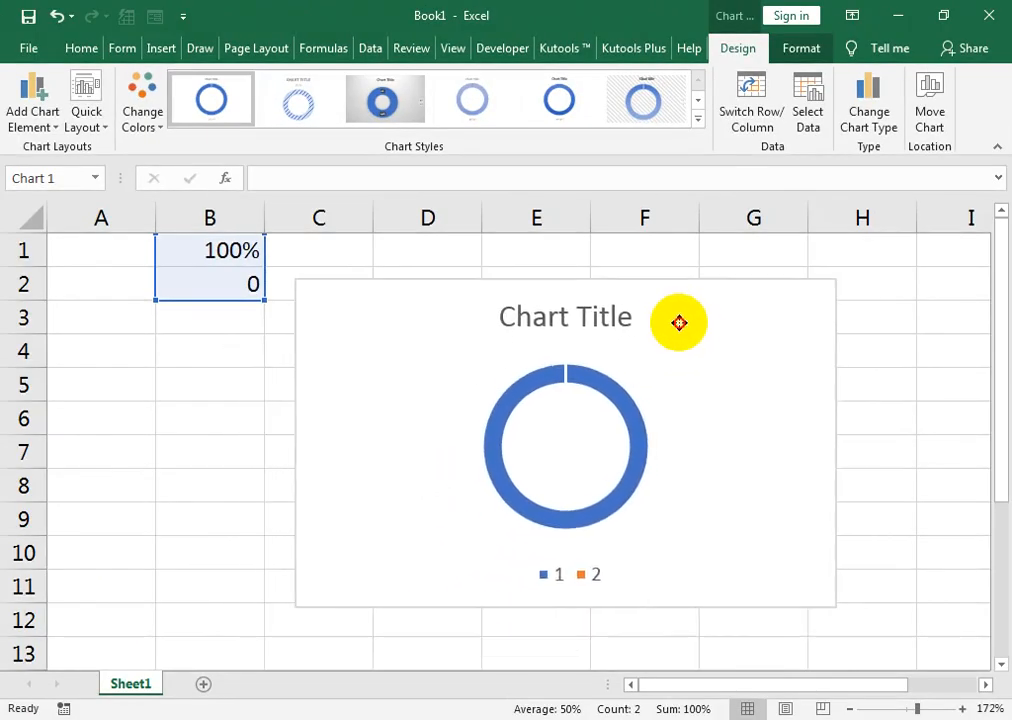
drag(679, 322, 672, 318)
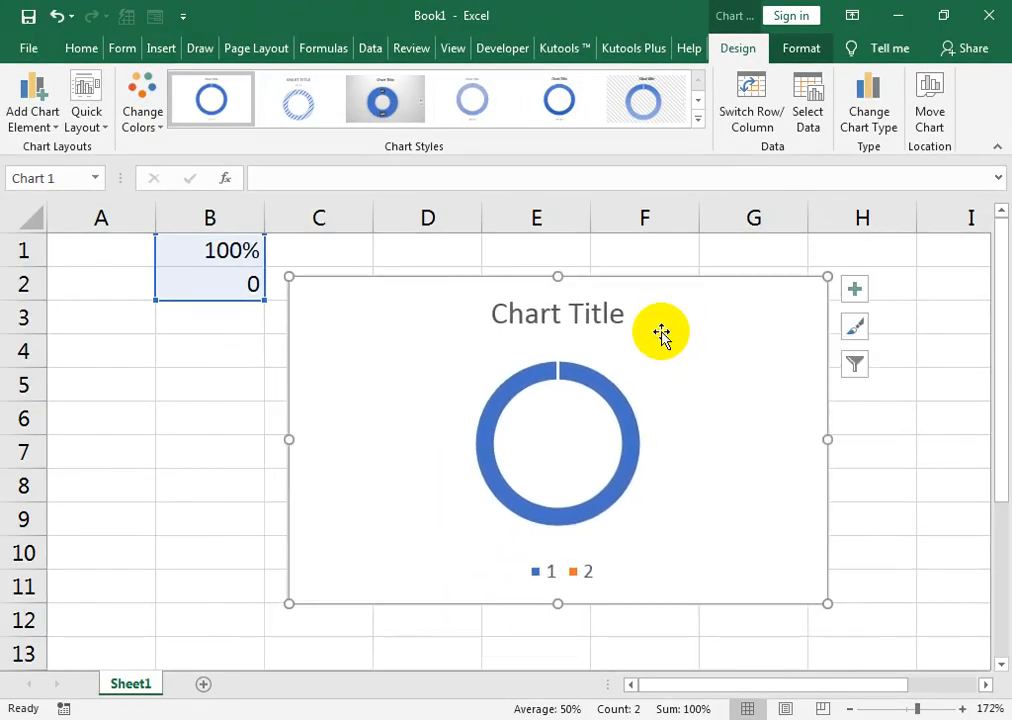
Delete the legend from the doughnut chart and select its data series.
click(581, 290)
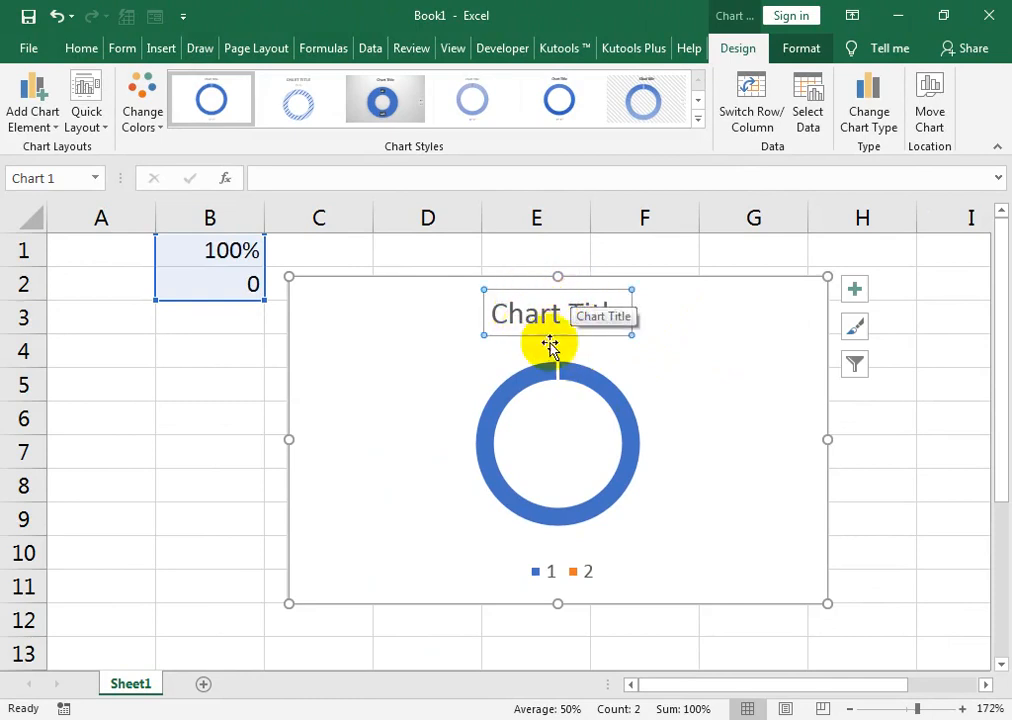
click(553, 571)
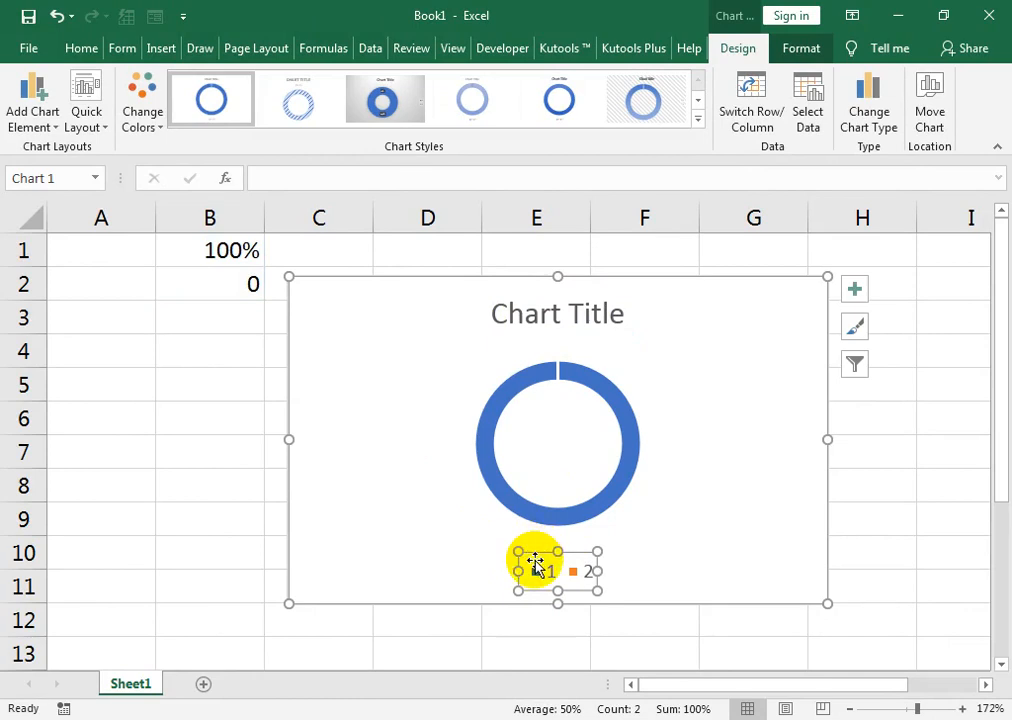
key(Delete)
click(524, 398)
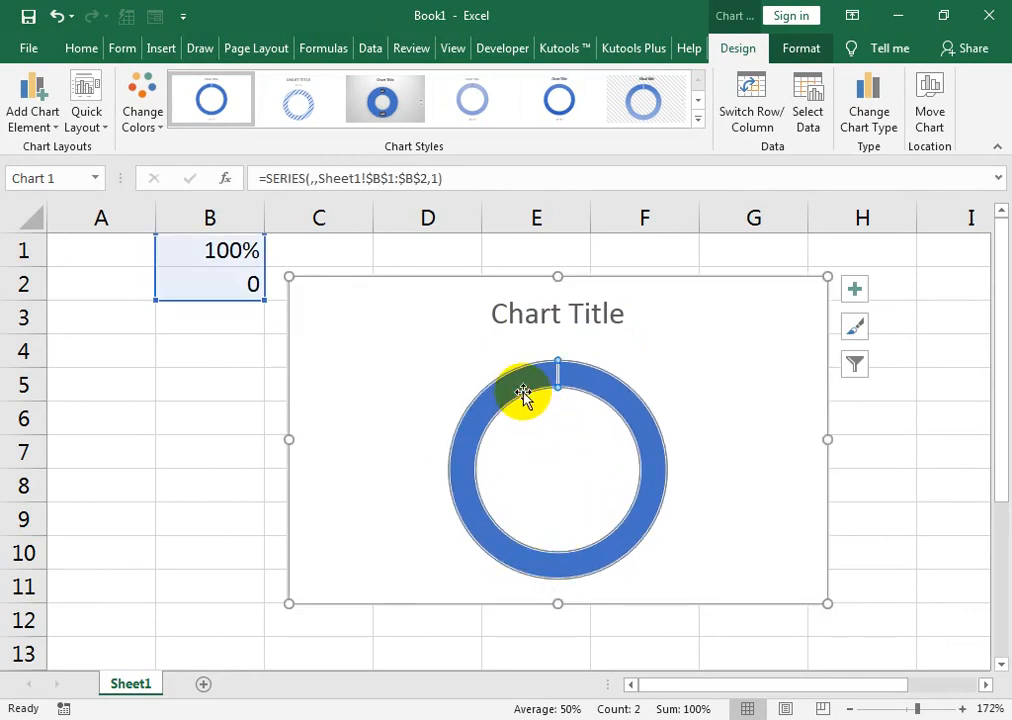
Change cell B1 to 75% and format cell B2 as a percentage.
click(228, 253)
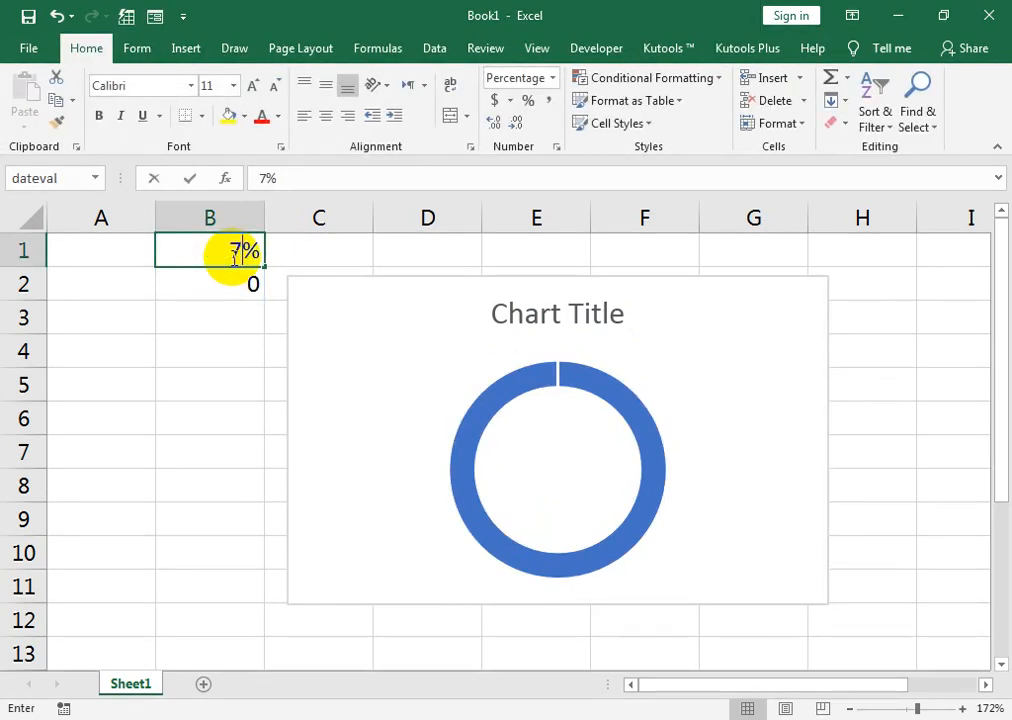
text(75)
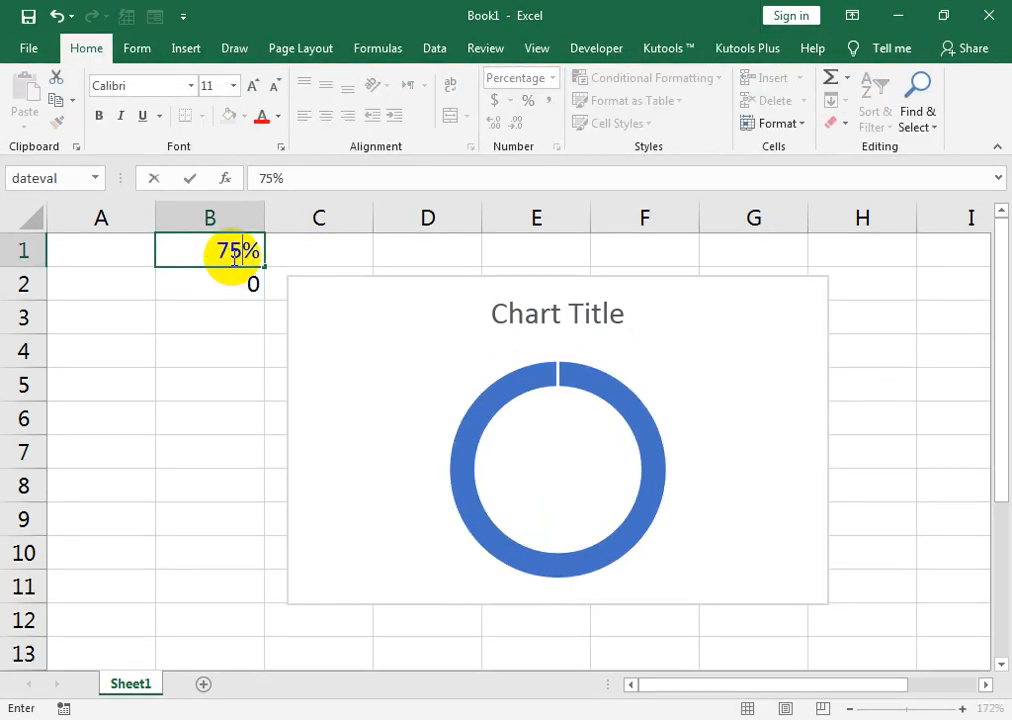
key(Return)
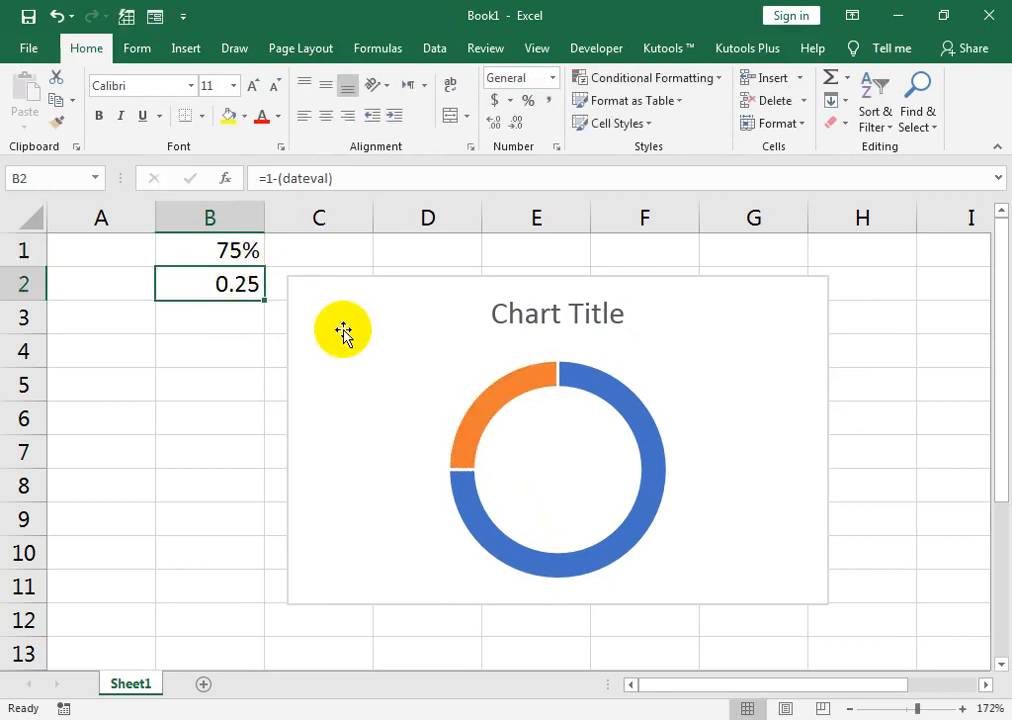
mouse_move(542, 382)
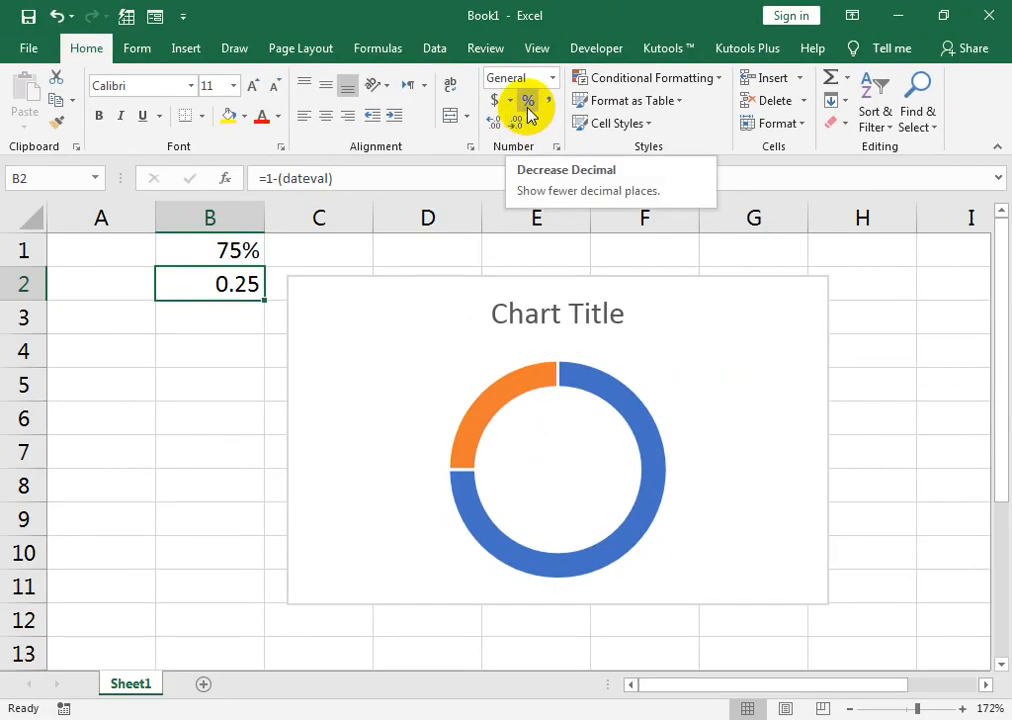
click(528, 104)
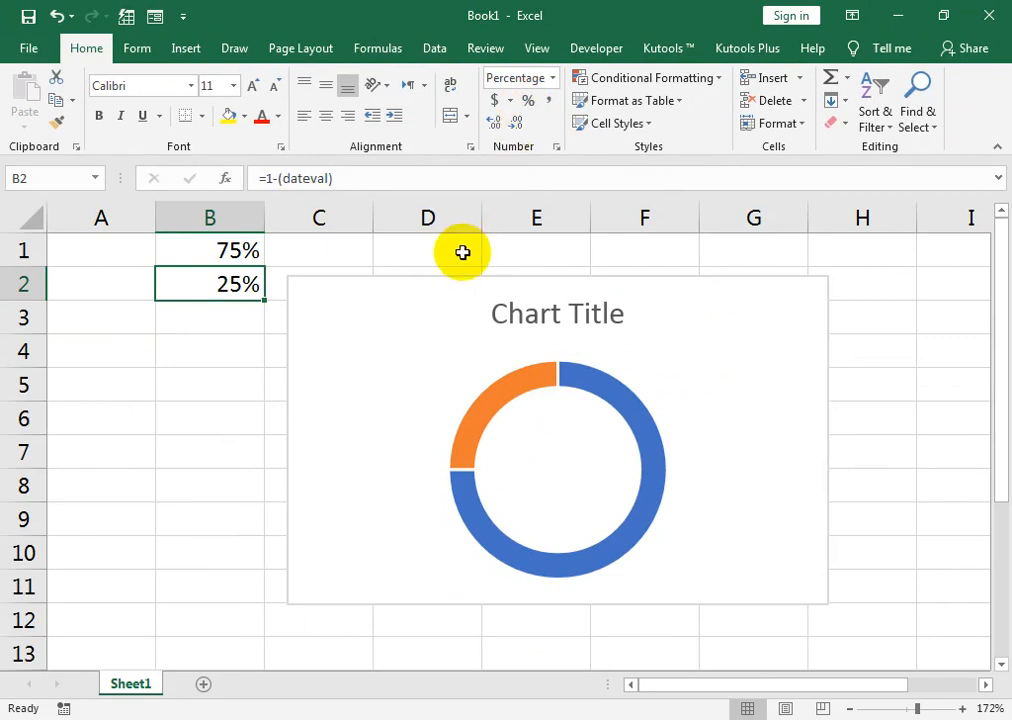
Give the doughnut's orange 25% slice a solid fill in White, Background 1.
click(481, 416)
click(481, 414)
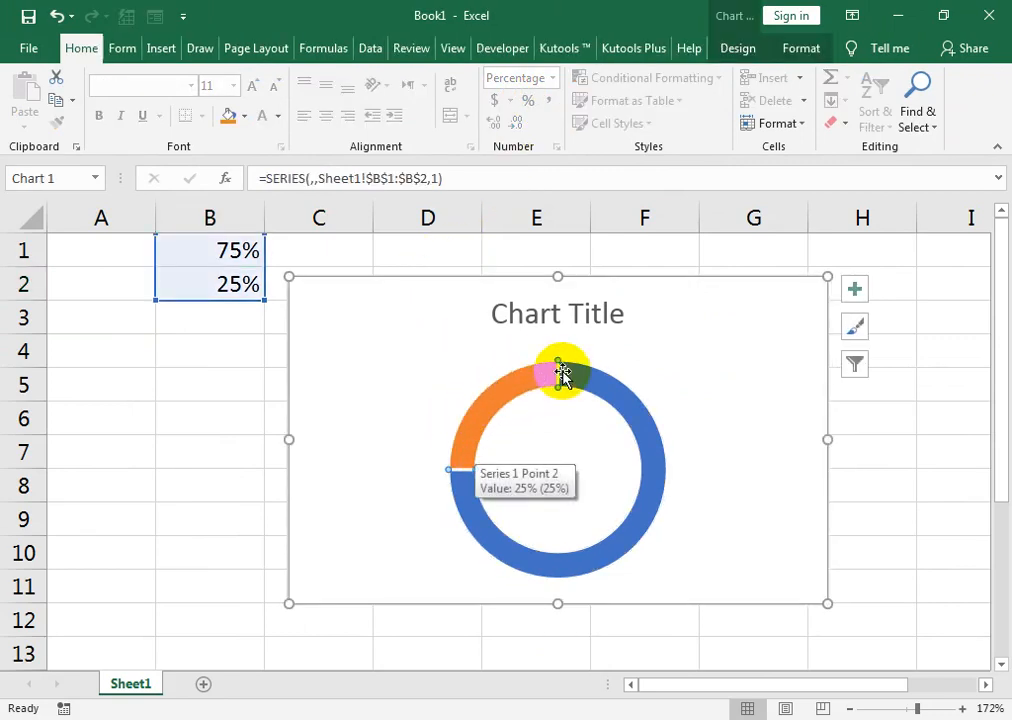
mouse_move(470, 445)
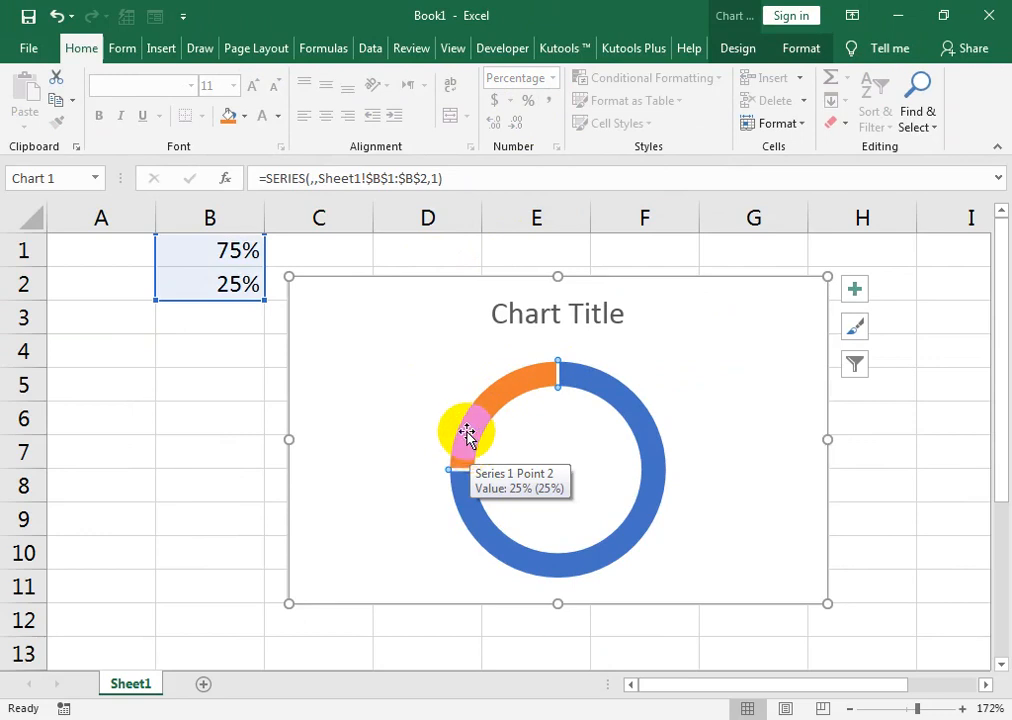
right_click(507, 395)
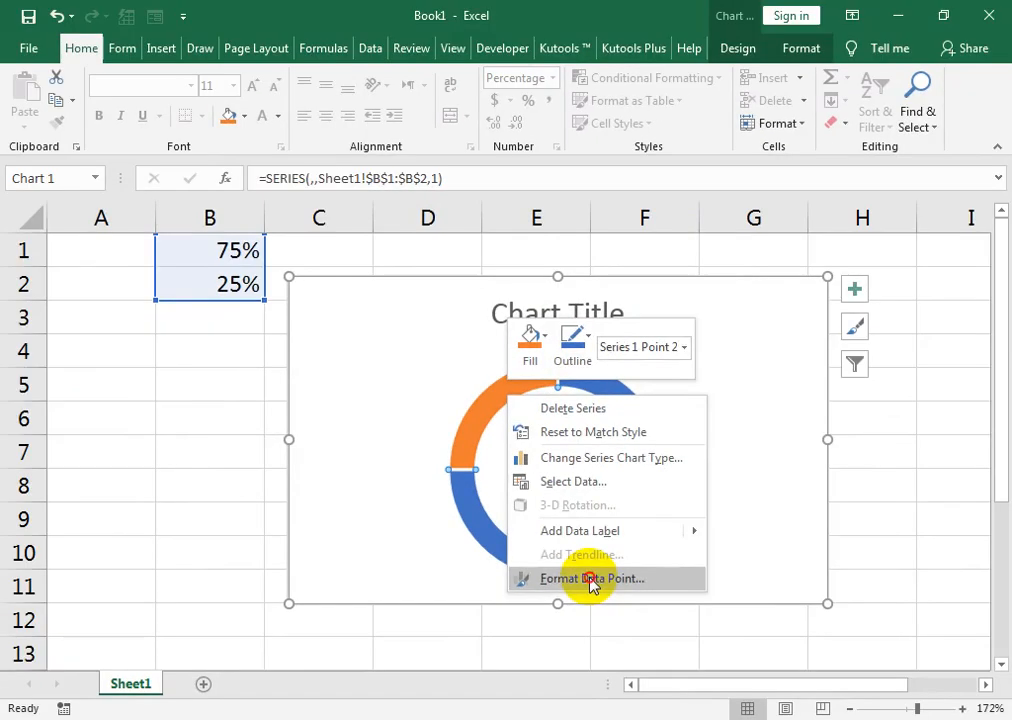
click(560, 440)
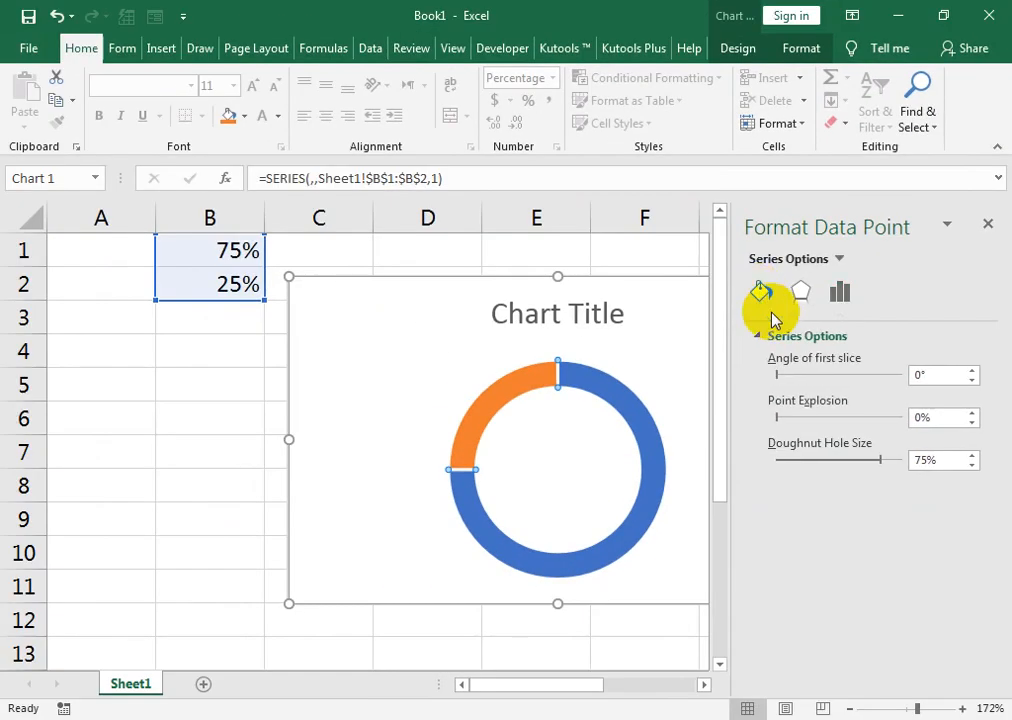
click(515, 372)
click(512, 456)
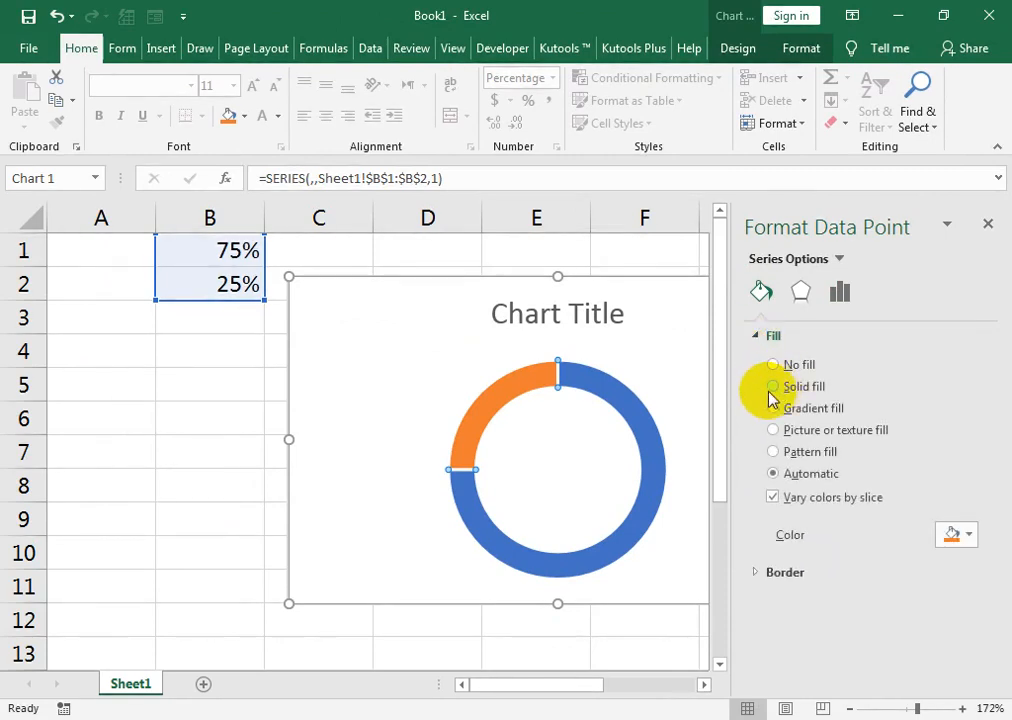
click(775, 386)
click(966, 535)
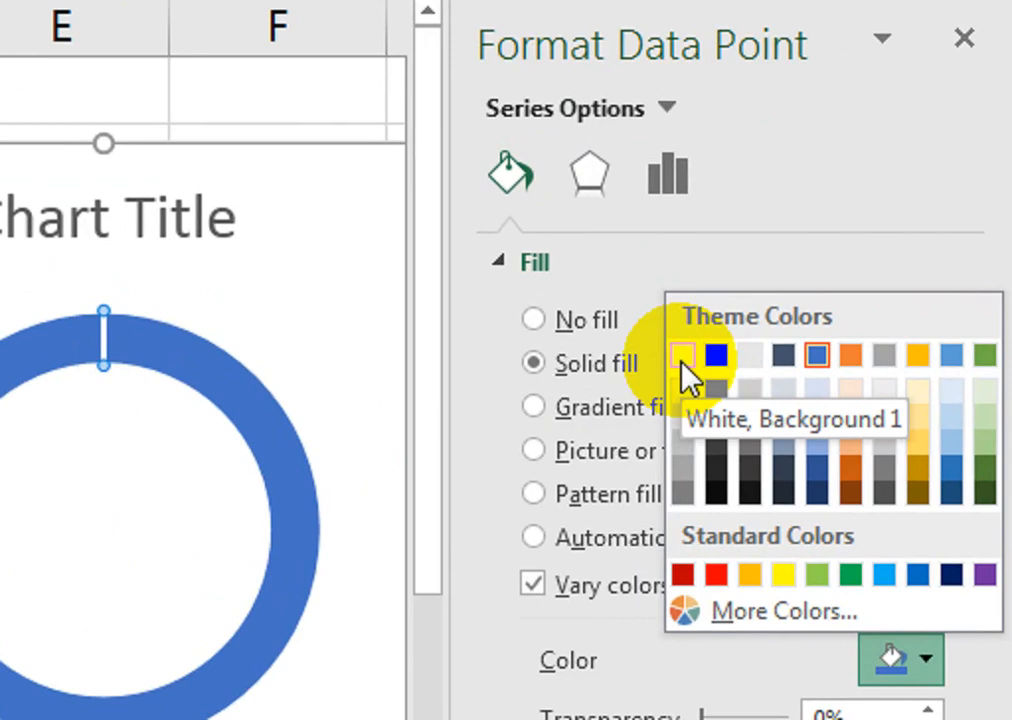
click(681, 360)
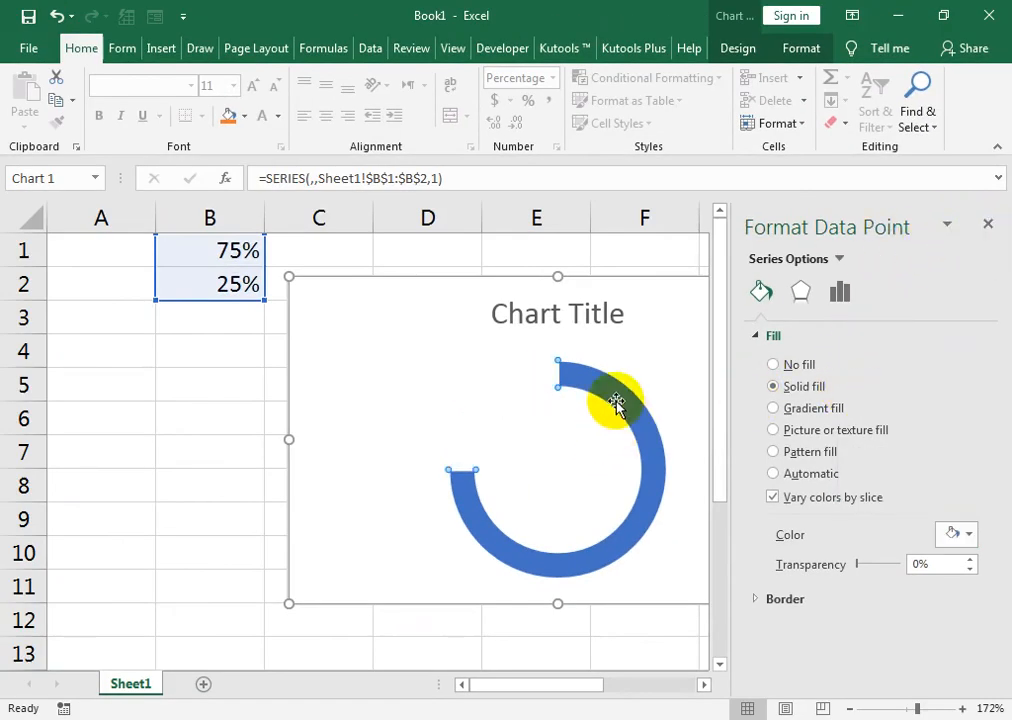
click(447, 263)
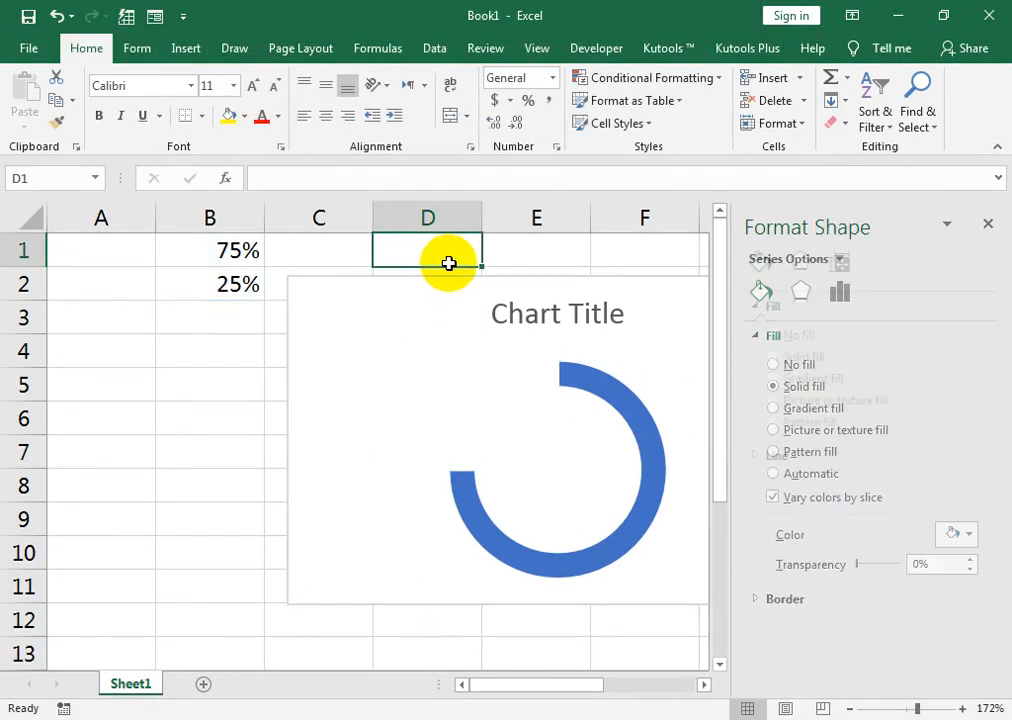
Select the doughnut's blue 75% slice alone and give it a solid red fill.
click(602, 394)
click(602, 392)
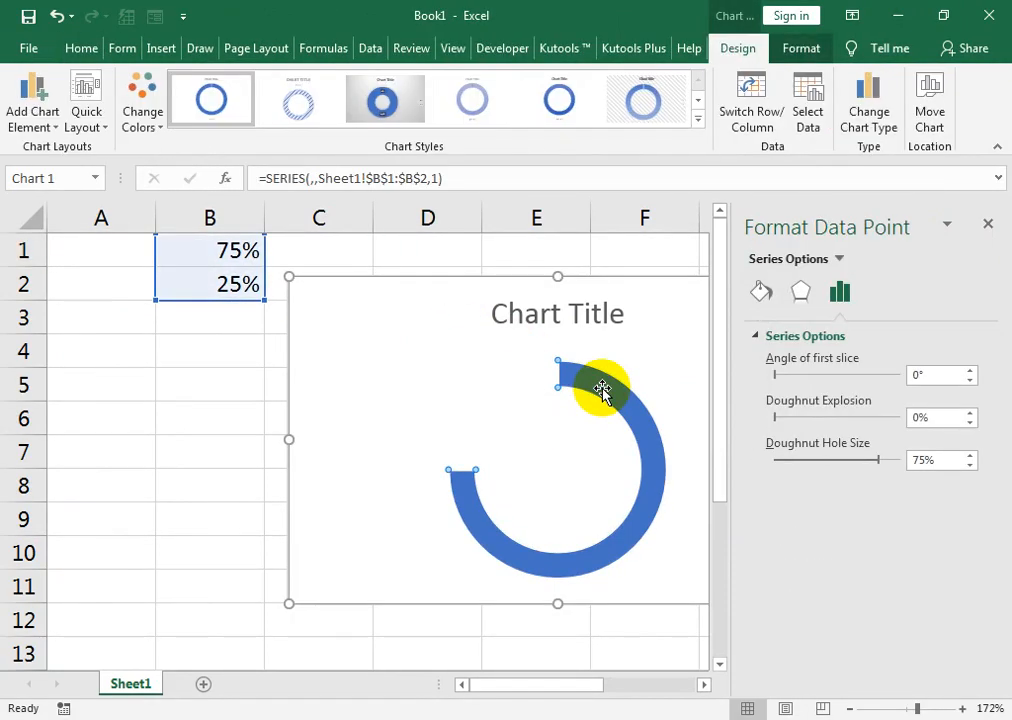
click(761, 292)
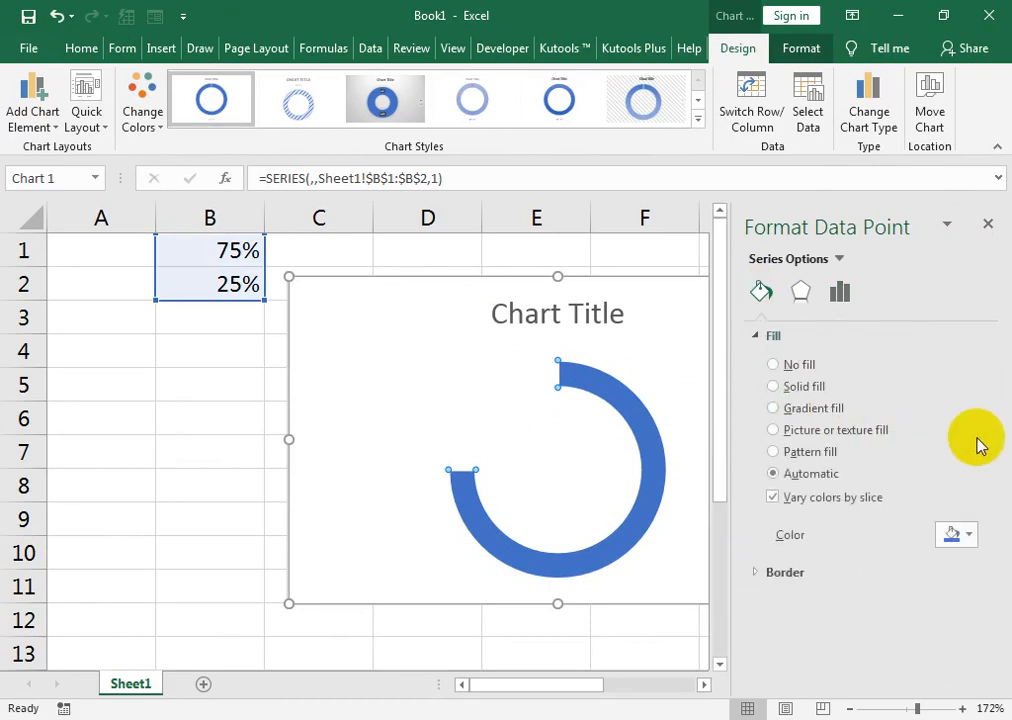
click(795, 386)
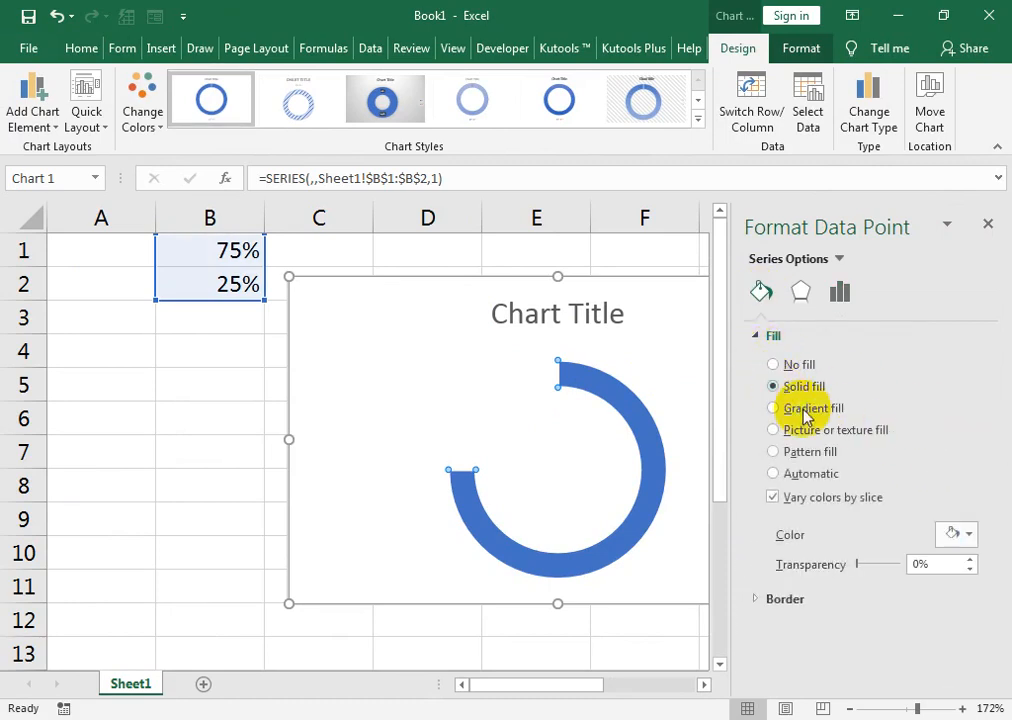
click(958, 535)
click(867, 492)
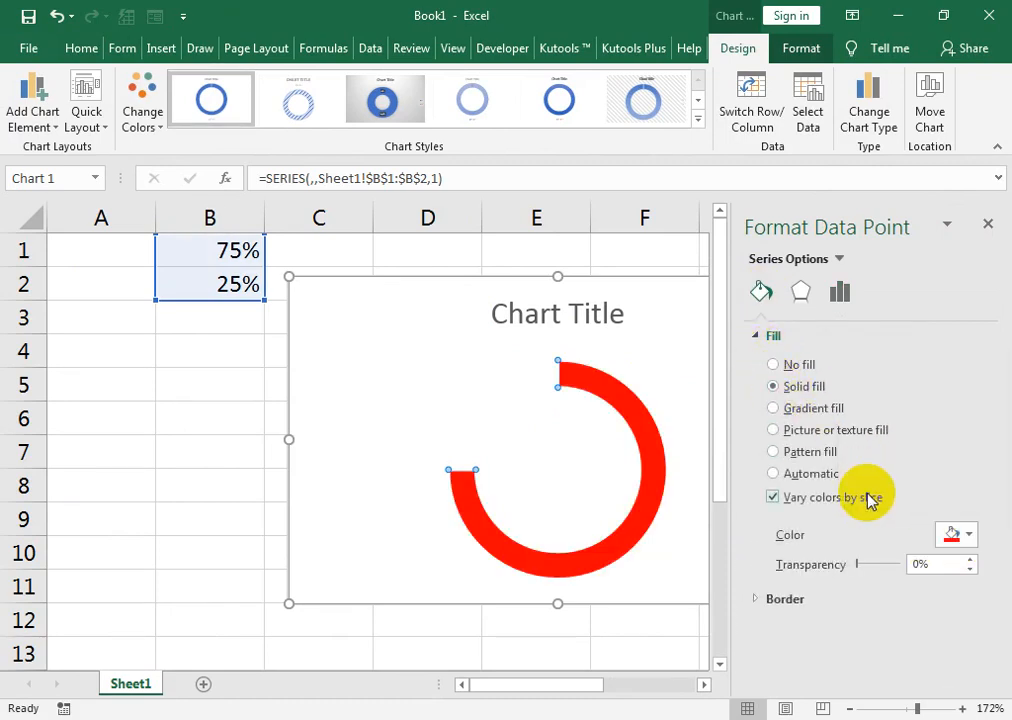
Recolor the doughnut's 75% progress slice with the darkest shade of theme orange and close the data point formatting options.
click(958, 535)
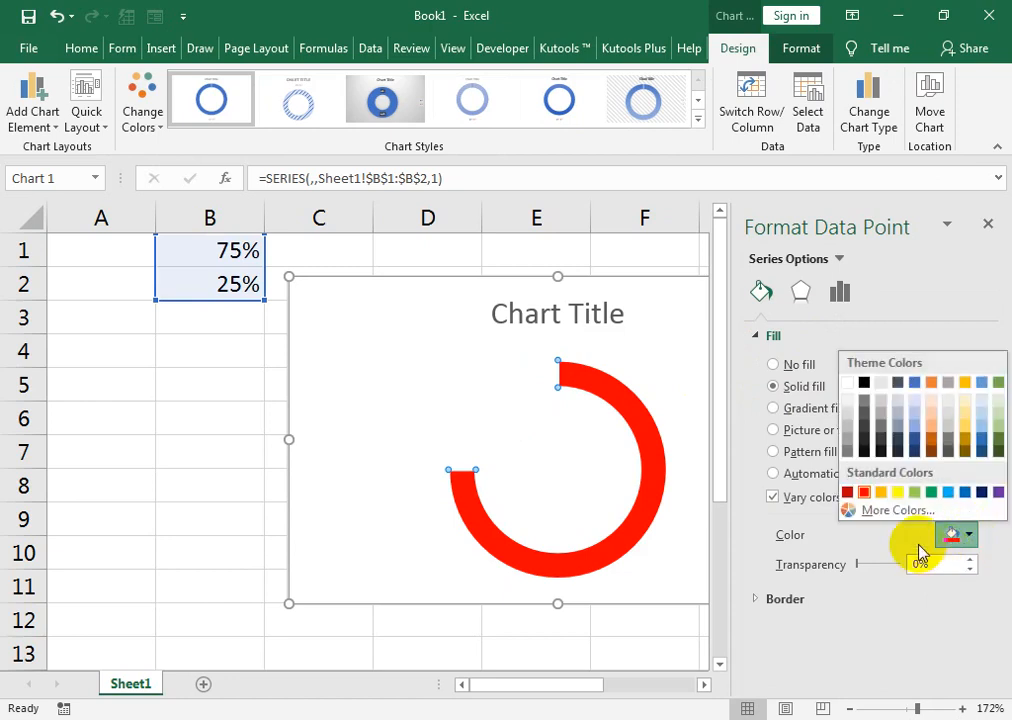
click(947, 455)
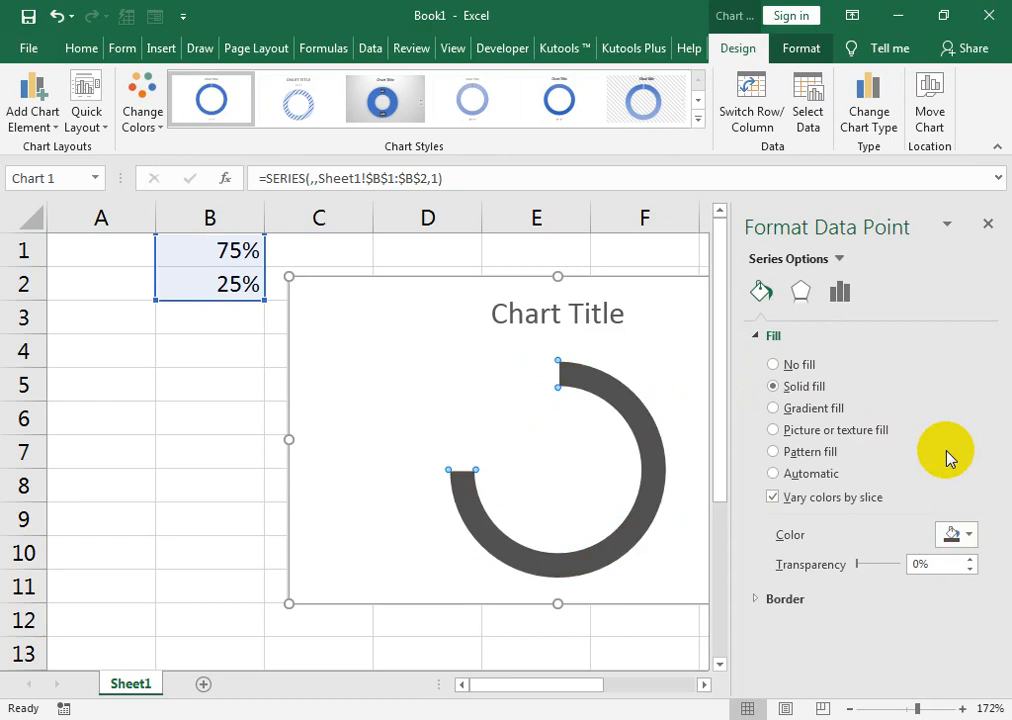
click(970, 540)
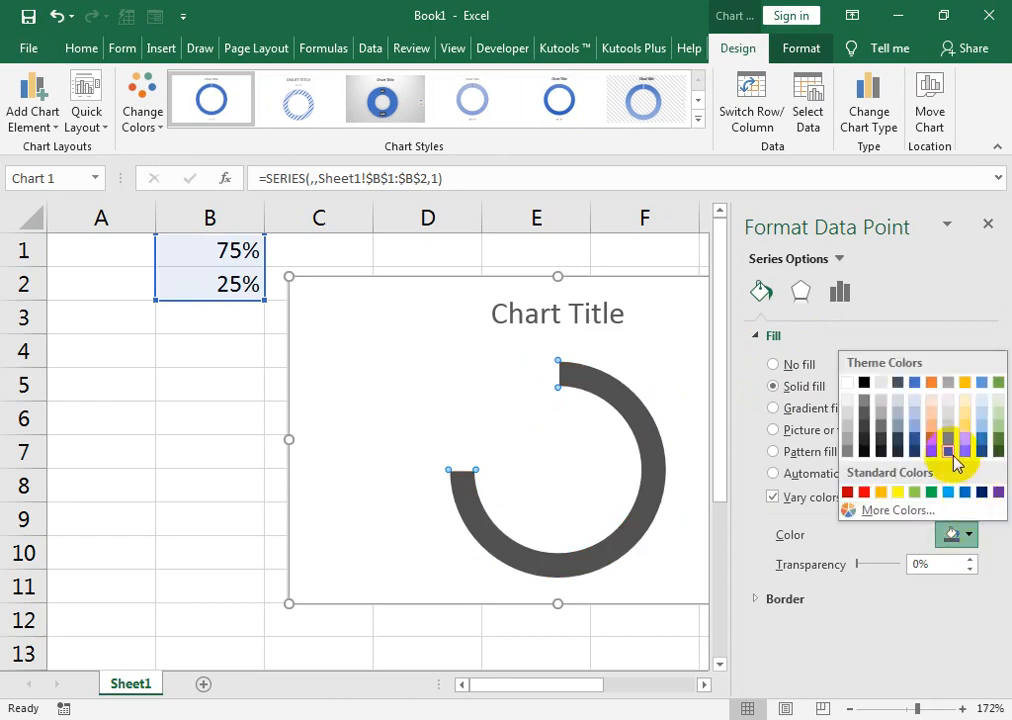
click(940, 446)
click(970, 535)
click(935, 453)
click(489, 259)
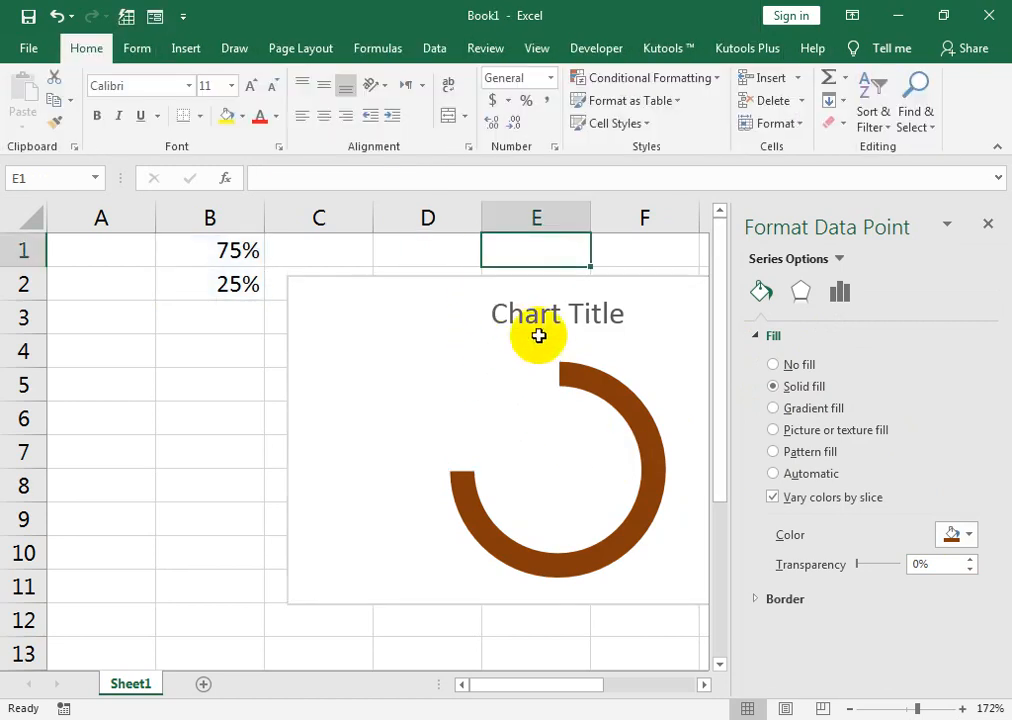
click(987, 225)
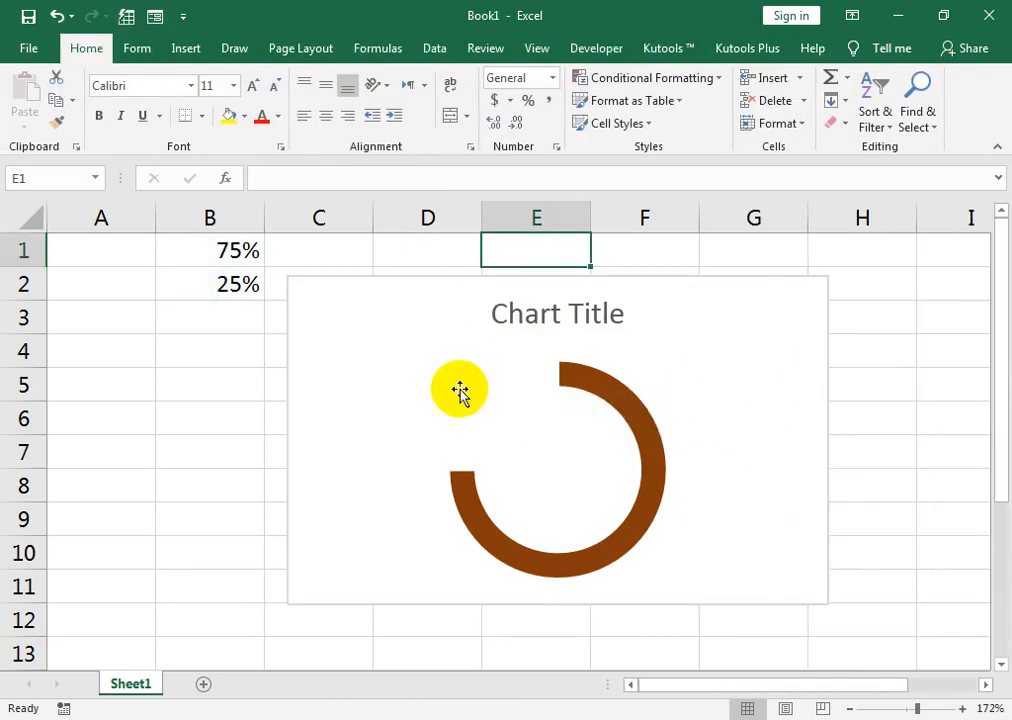
Test the doughnut chart by changing cell B1 to 90%, 100% and 50% in turn.
click(237, 250)
text(90)
key(Return)
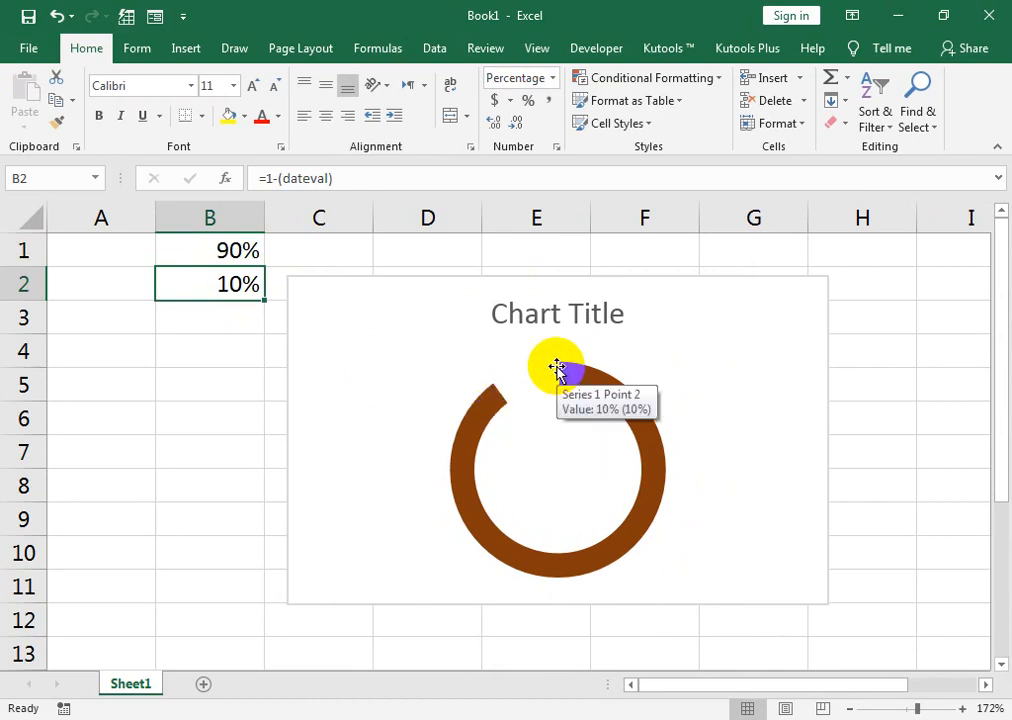
click(241, 257)
text(100)
key(Return)
click(210, 249)
text(50)
key(Return)
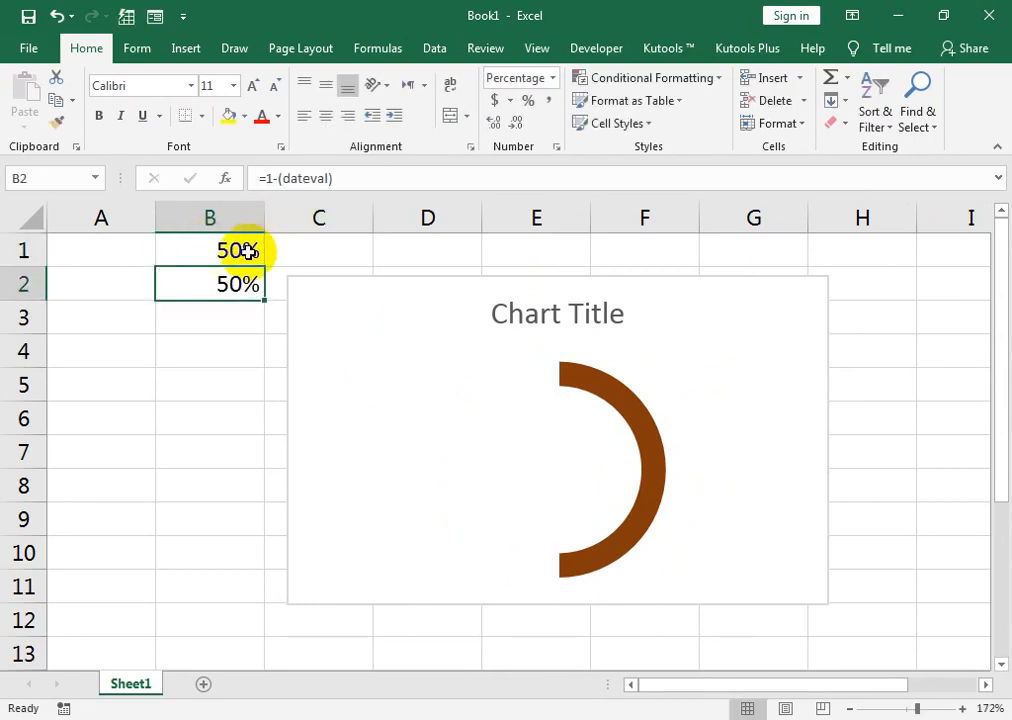
Set the progress value in cell B1 to 85%.
click(216, 251)
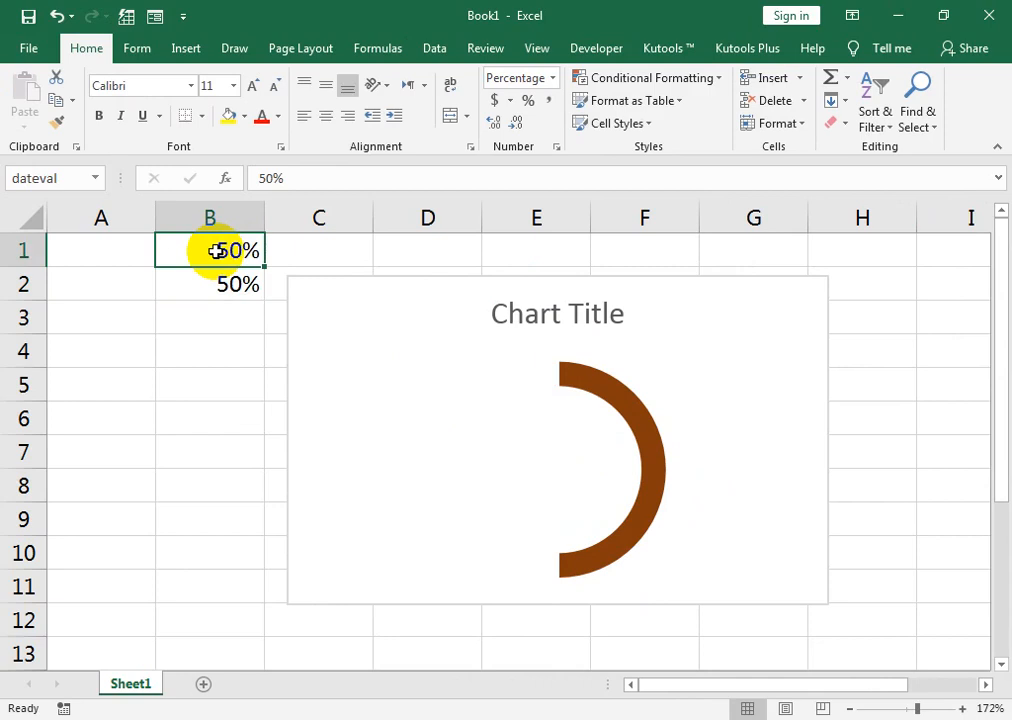
text(85)
key(Return)
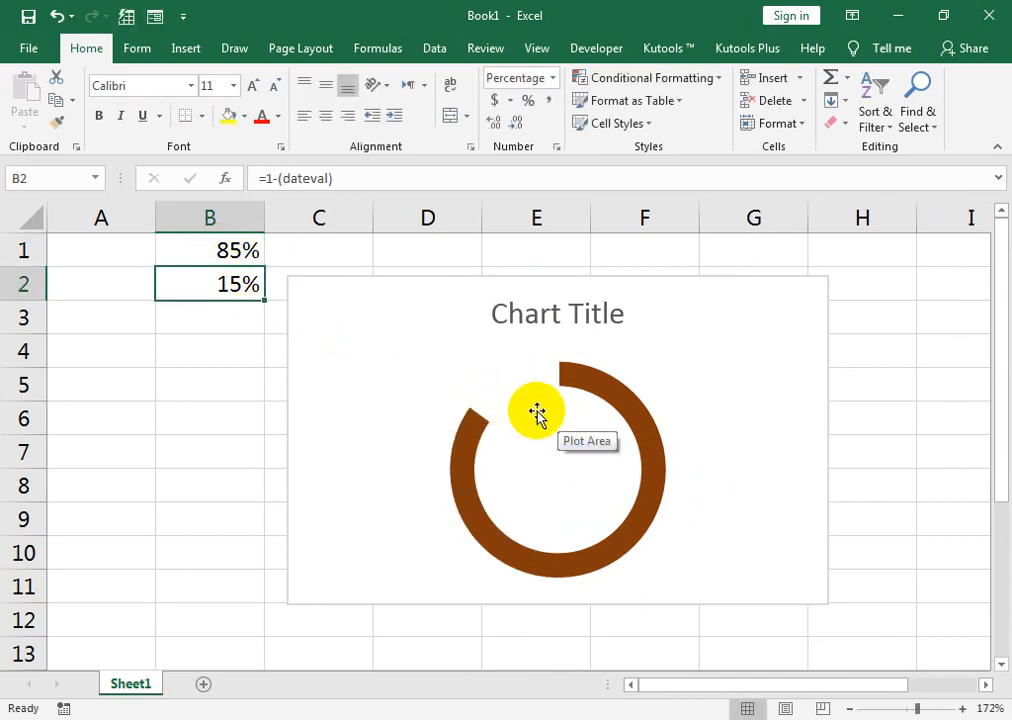
Try to link the chart title to cell B1 by replacing its text with an equals sign.
click(549, 312)
drag(614, 309, 505, 320)
text(=)
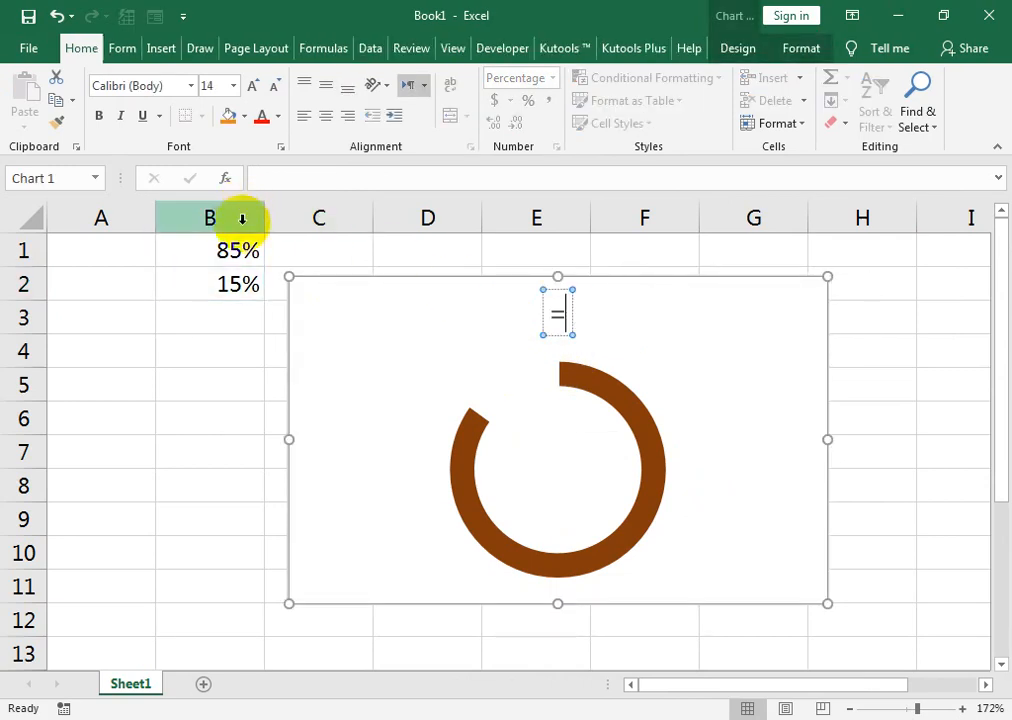
click(236, 254)
Delete the title from the doughnut chart.
click(562, 316)
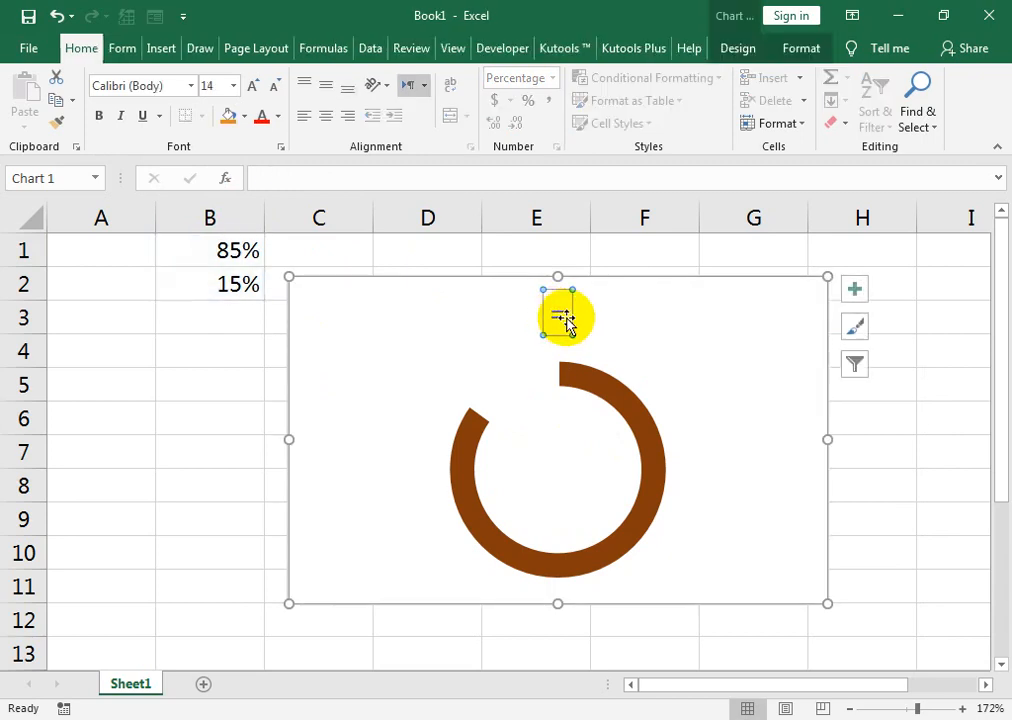
key(BackSpace)
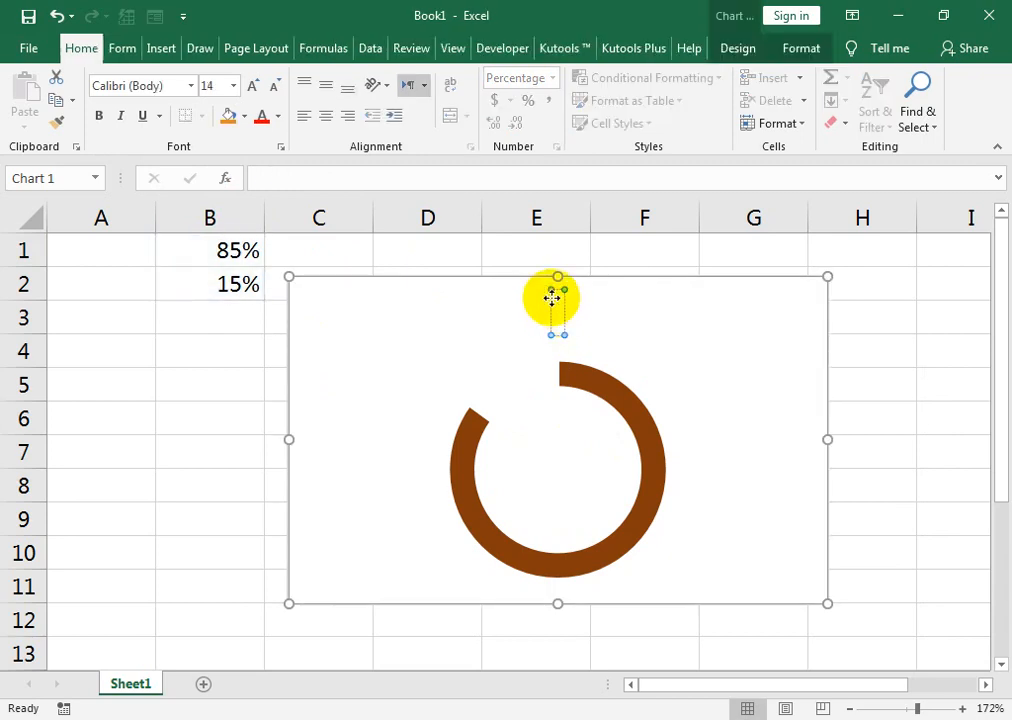
click(555, 290)
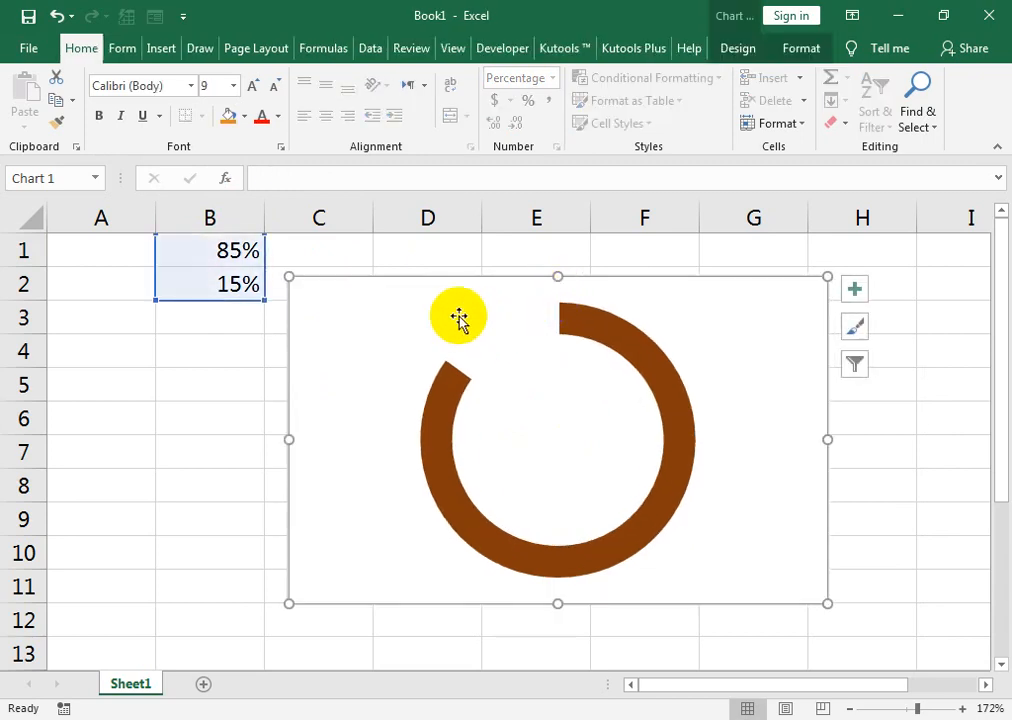
Draw a rectangle shape about 0.82" high and 0.87" wide inside the doughnut's hole.
click(157, 50)
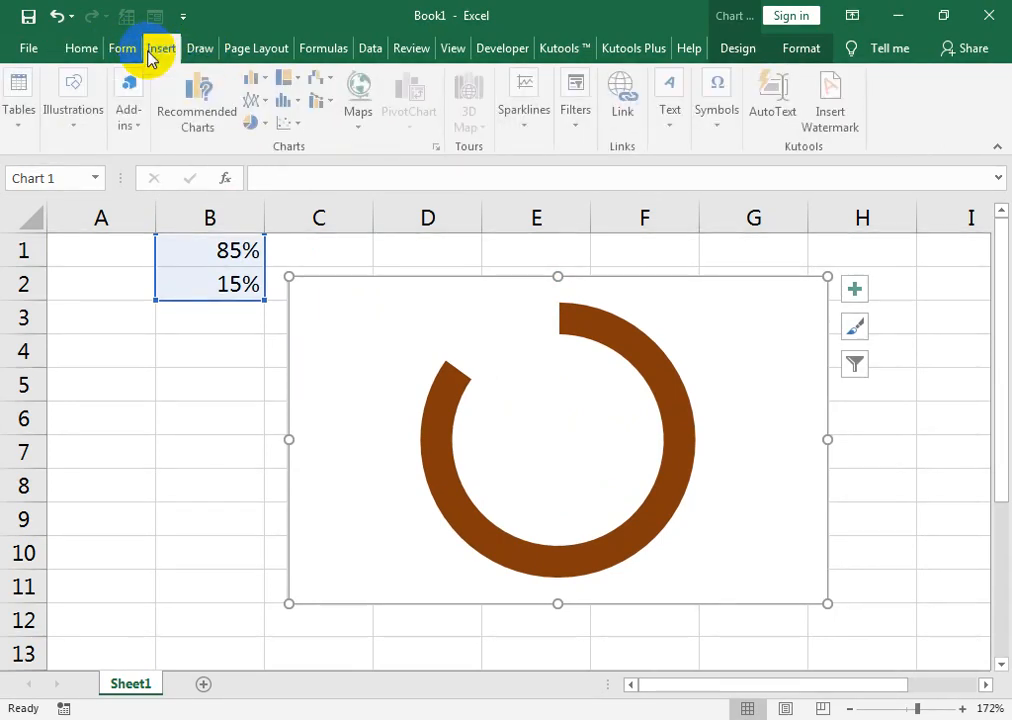
click(88, 125)
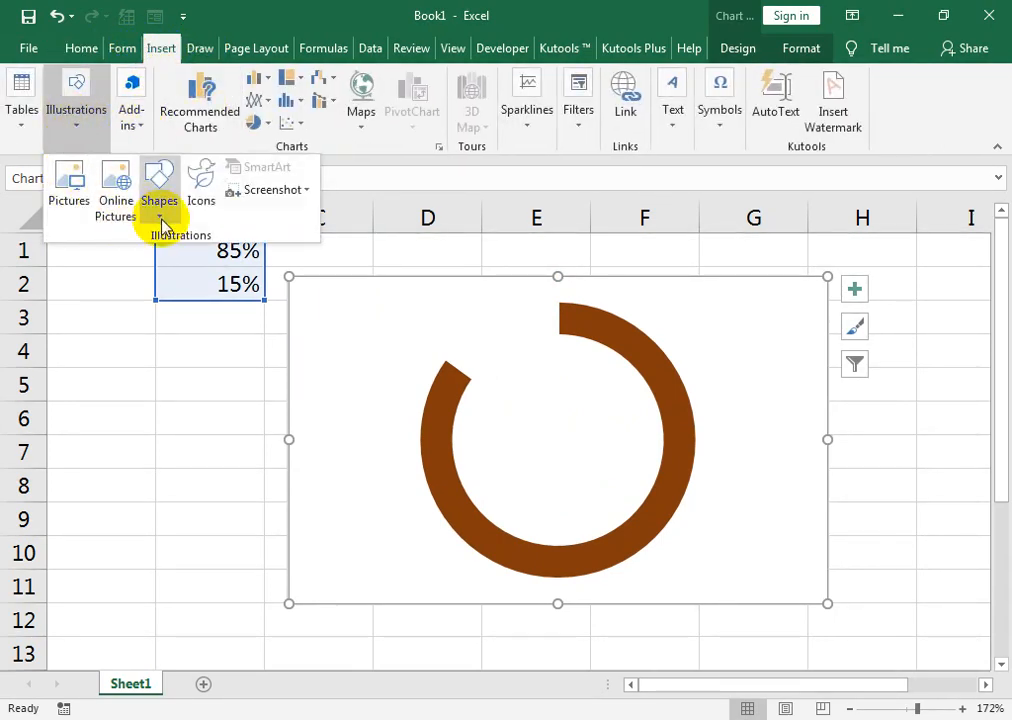
click(158, 205)
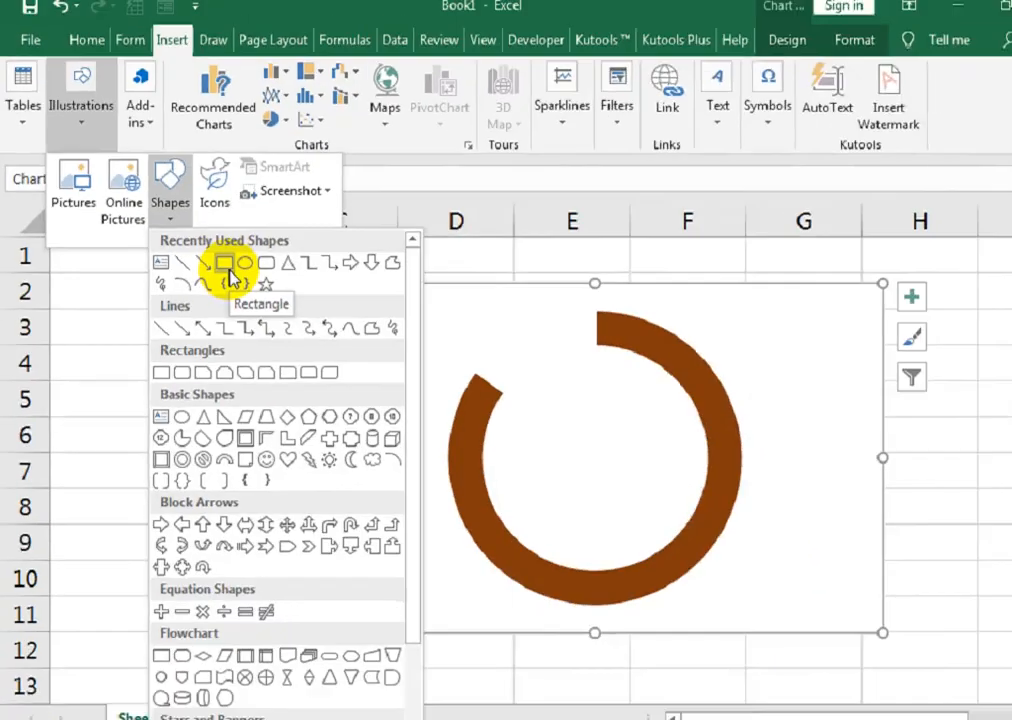
click(212, 260)
mouse_move(481, 376)
mouse_down()
mouse_move(529, 427)
mouse_move(619, 488)
mouse_move(623, 508)
mouse_up()
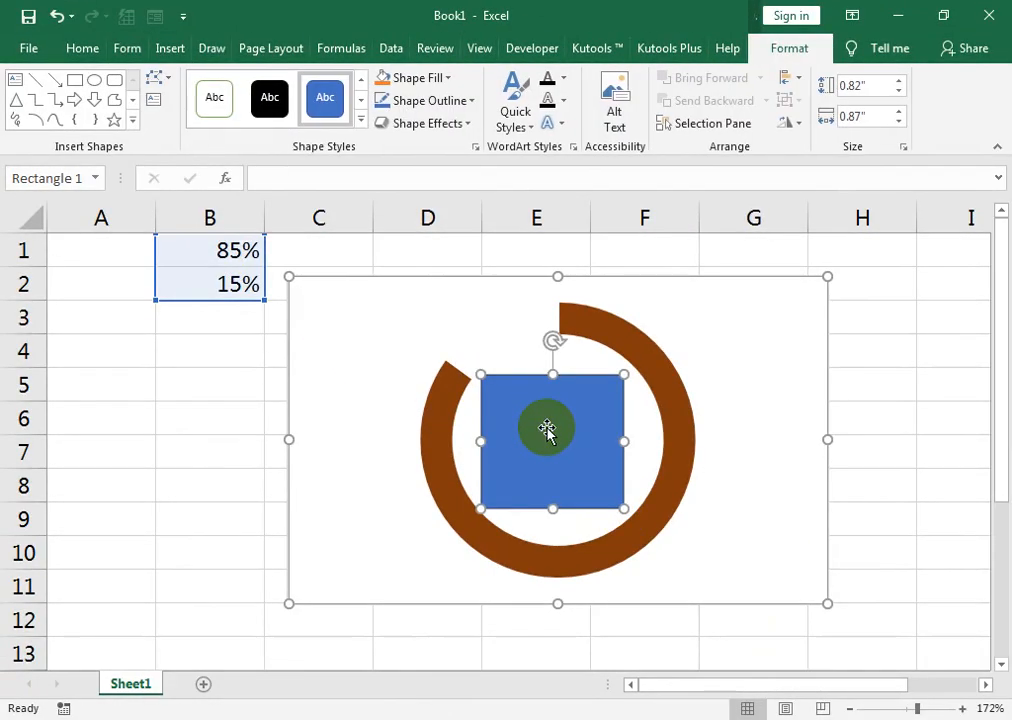
Set the rectangle inside the doughnut to No Fill.
right_click(558, 437)
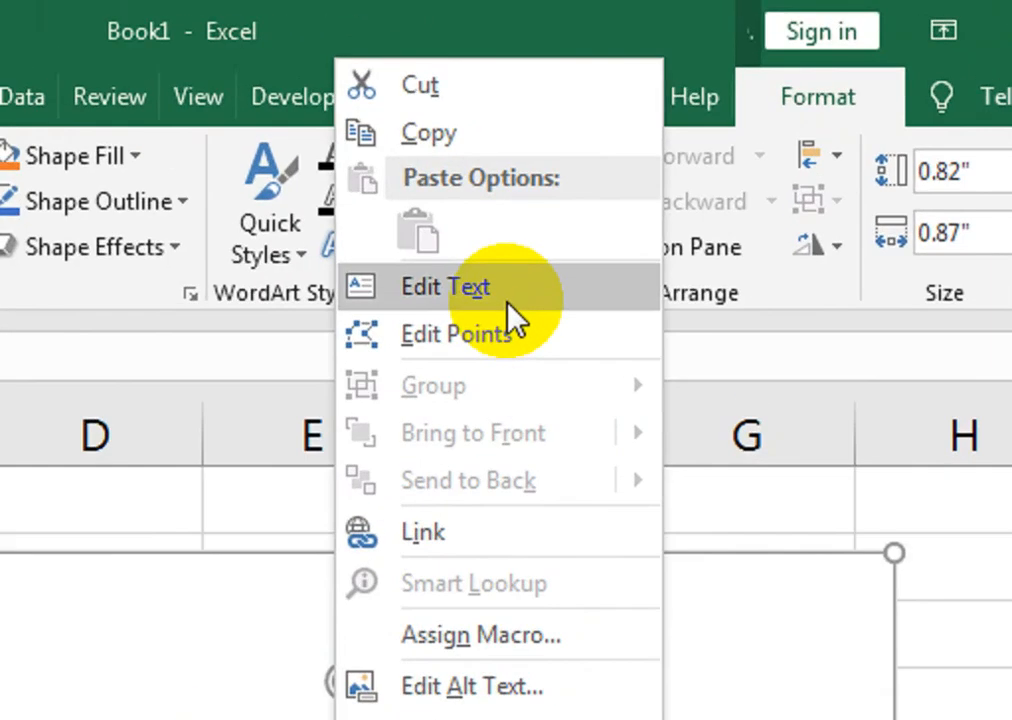
click(510, 315)
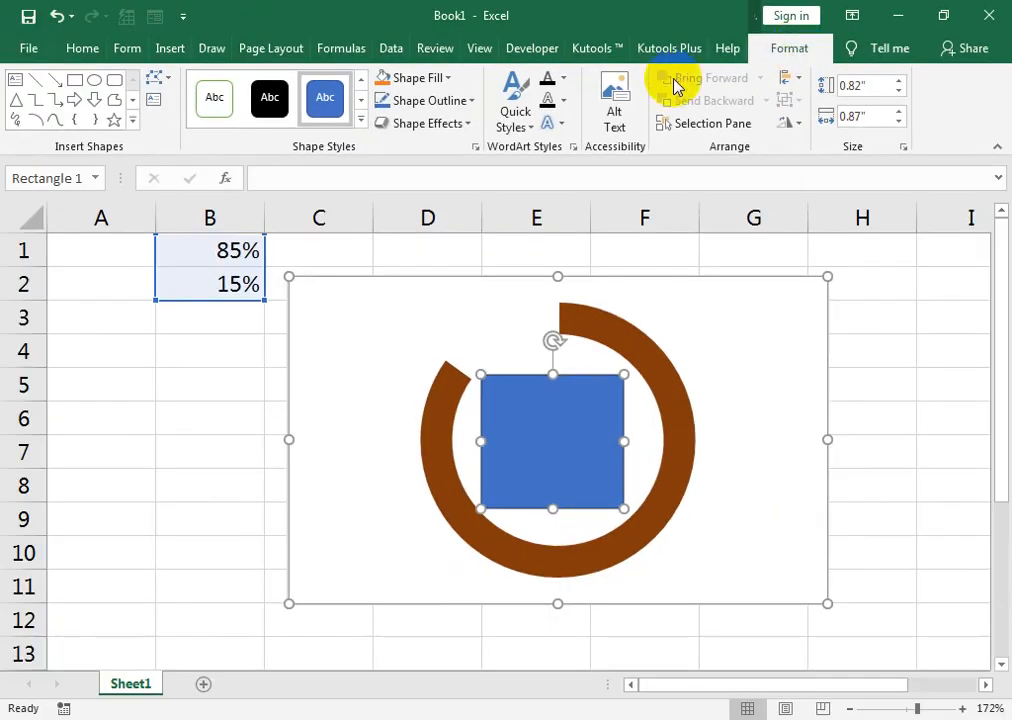
click(418, 77)
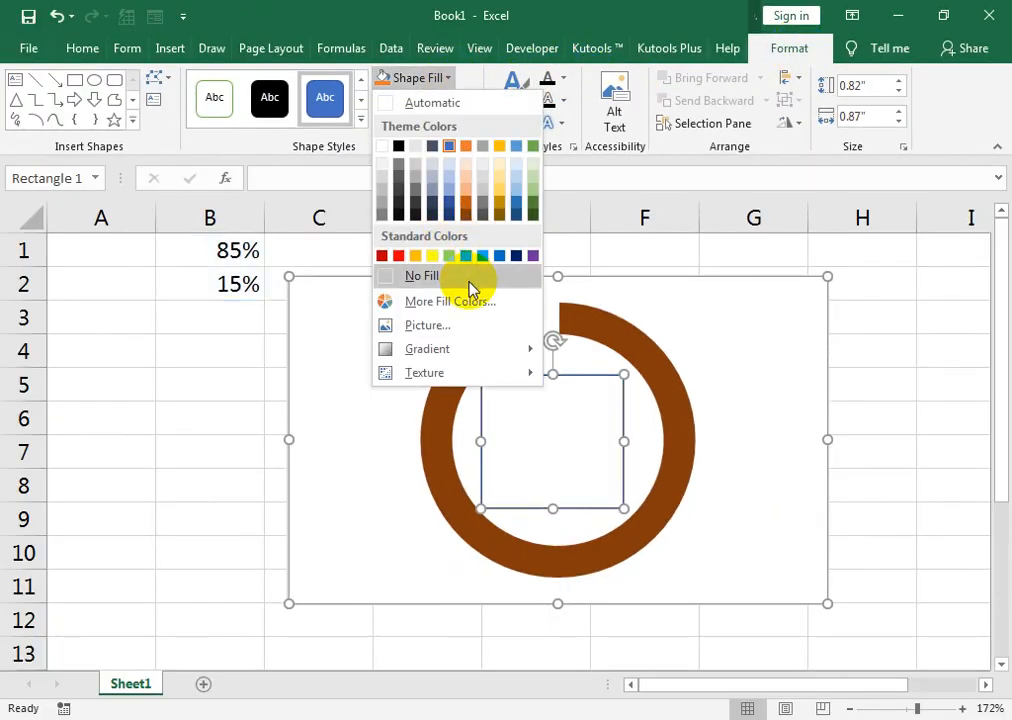
click(472, 288)
Try removing the rectangle's outline, undo that change and reselect the rectangle.
click(427, 100)
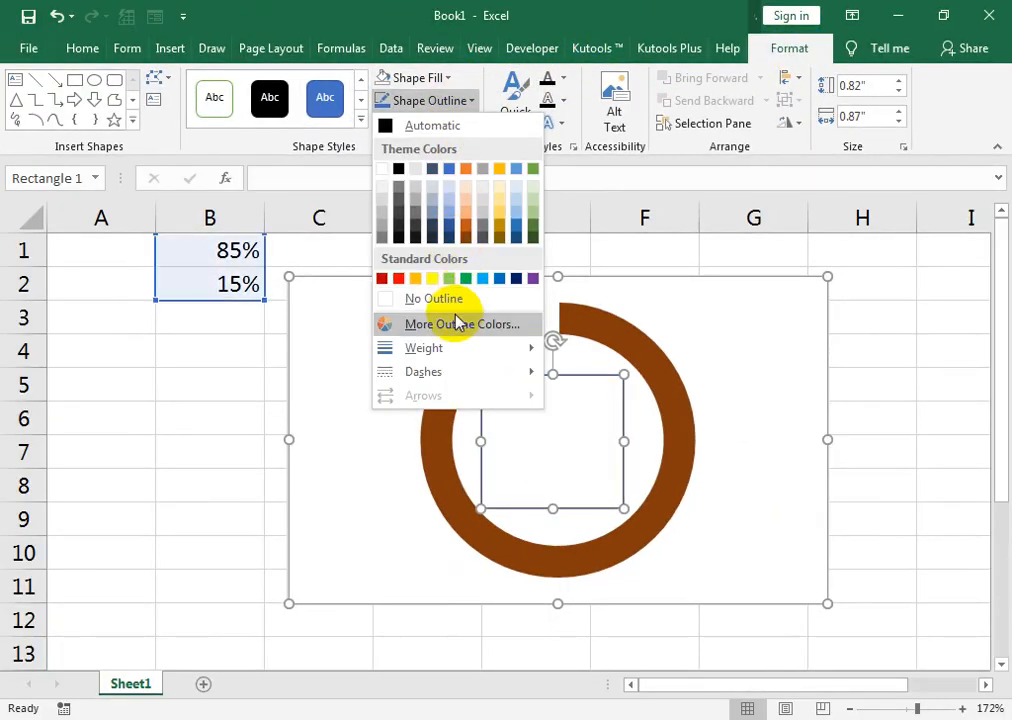
click(454, 299)
click(537, 441)
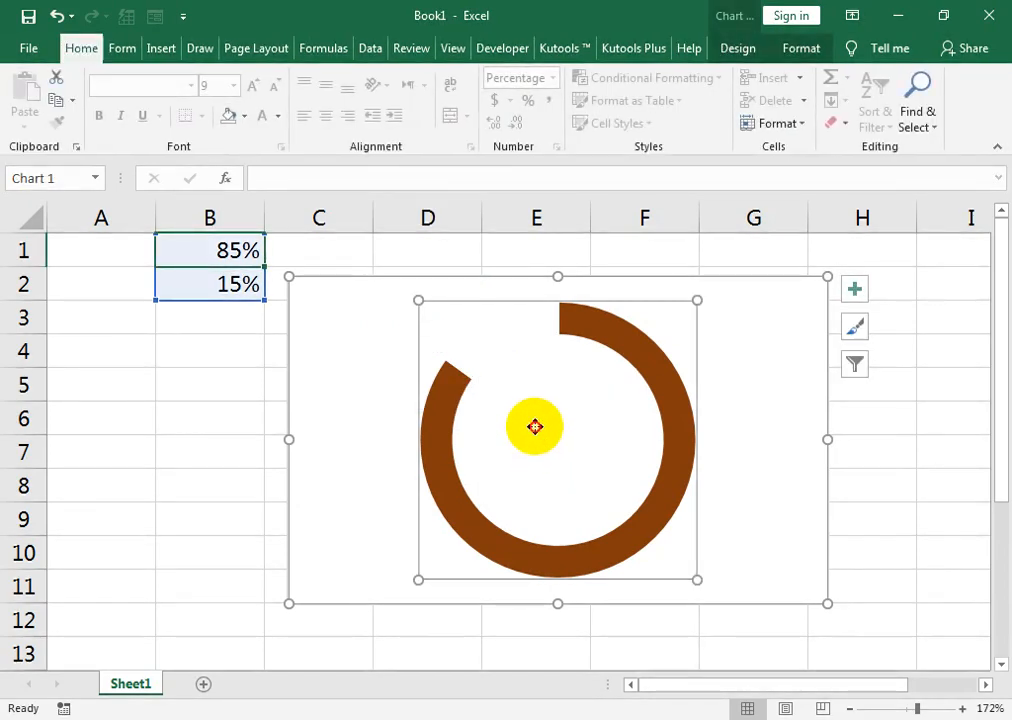
key(ctrl+z)
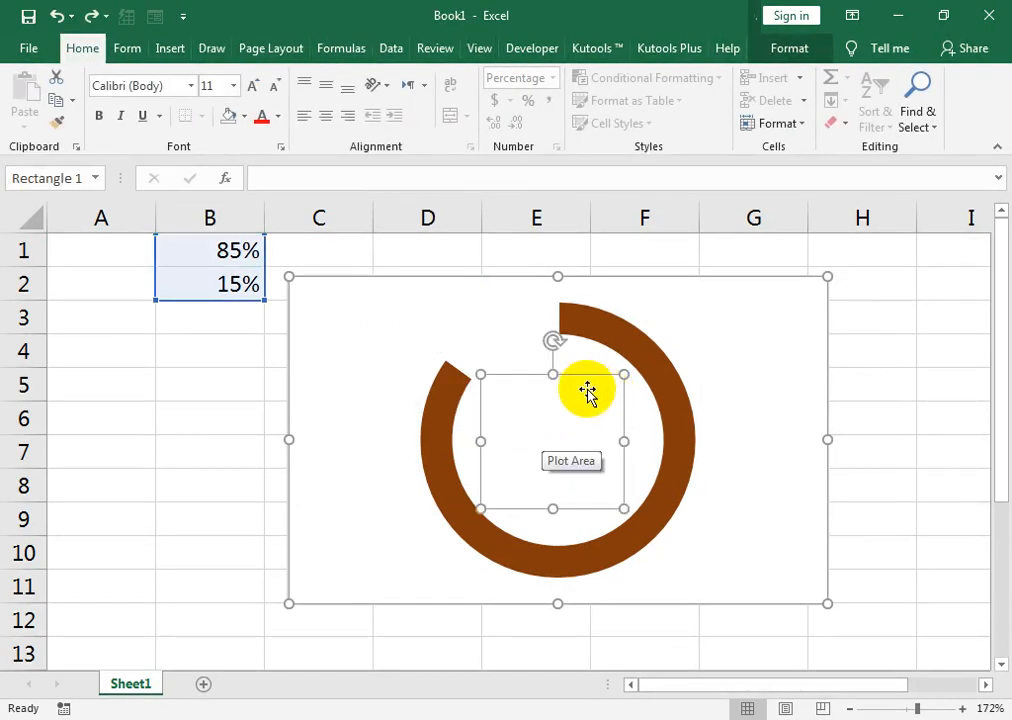
click(616, 398)
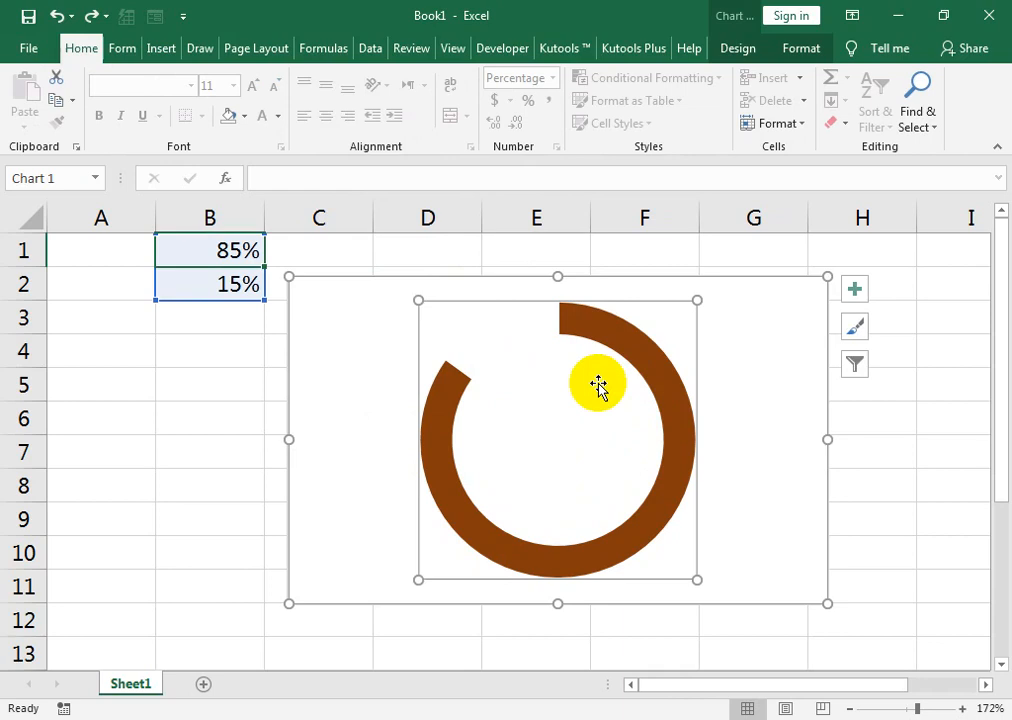
click(593, 386)
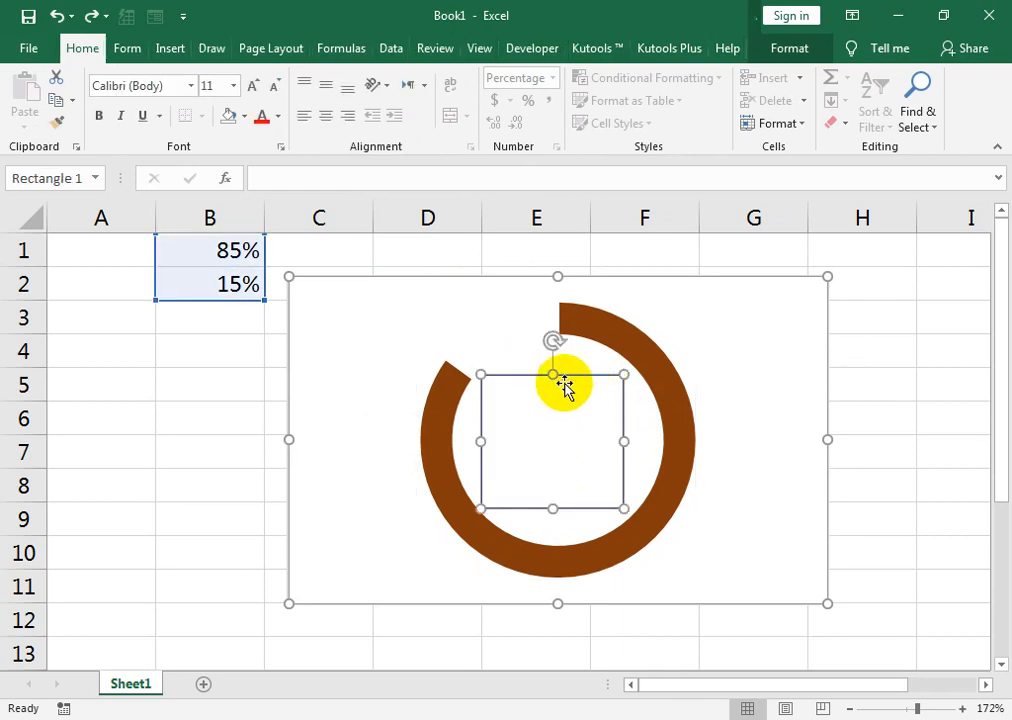
Link the rectangle's text to cell B1 with the formula =dateval.
right_click(507, 375)
click(552, 430)
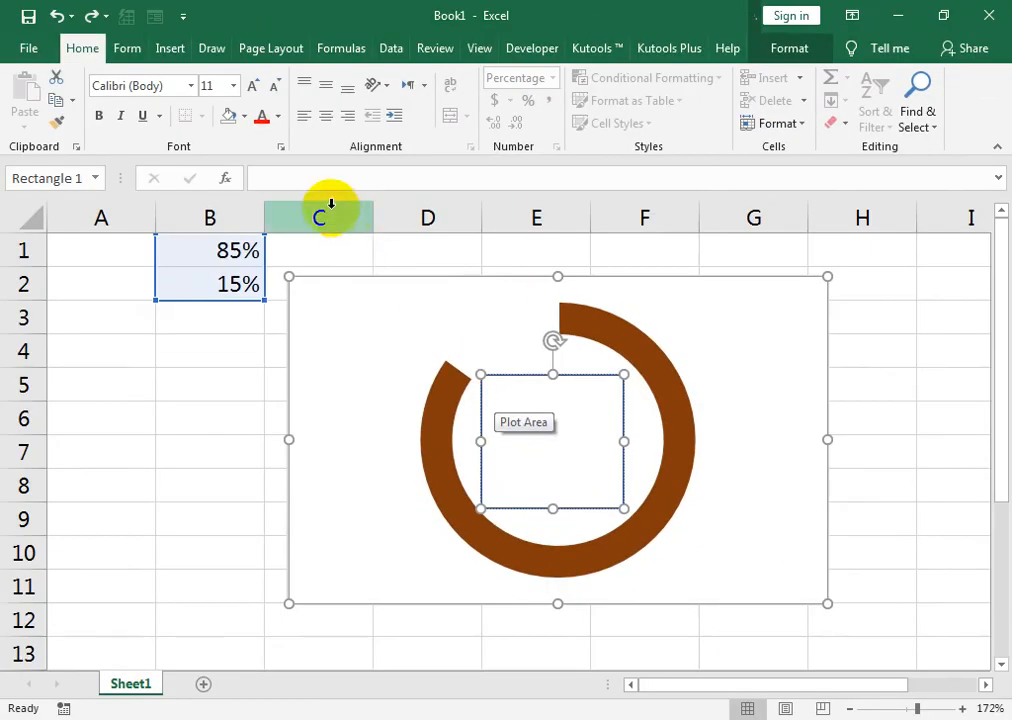
click(293, 181)
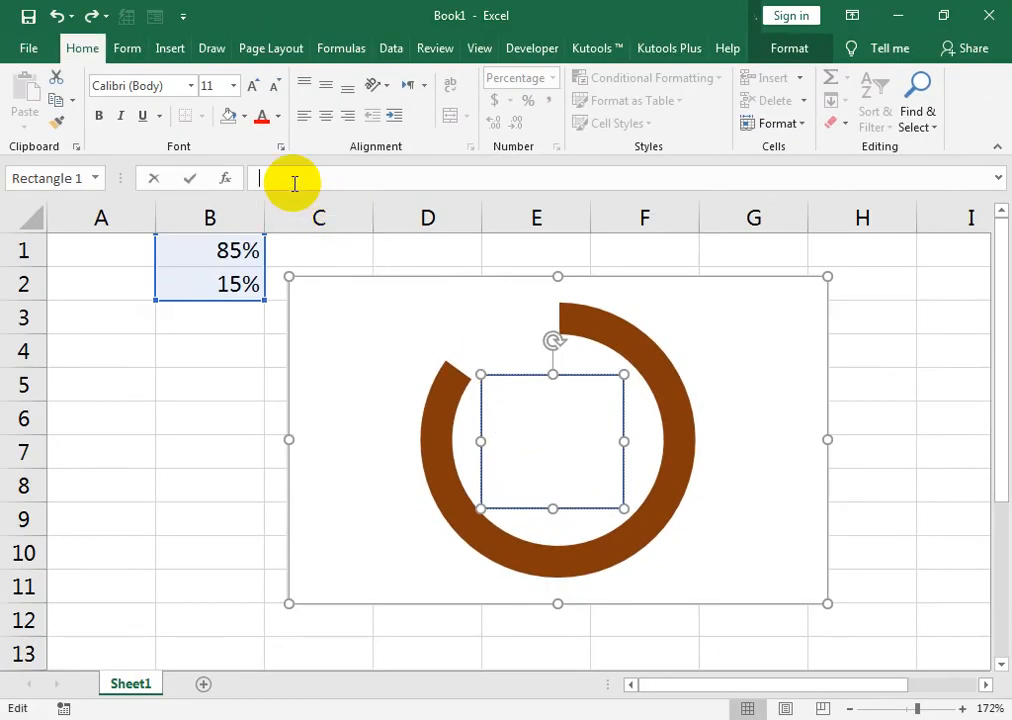
text(=)
click(230, 251)
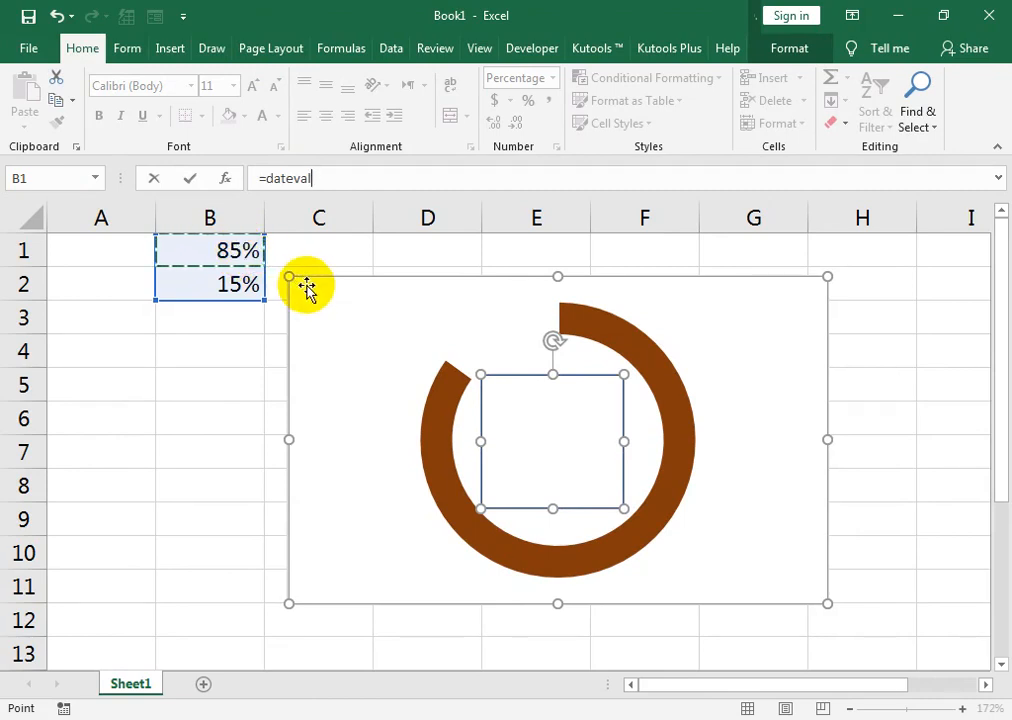
key(Return)
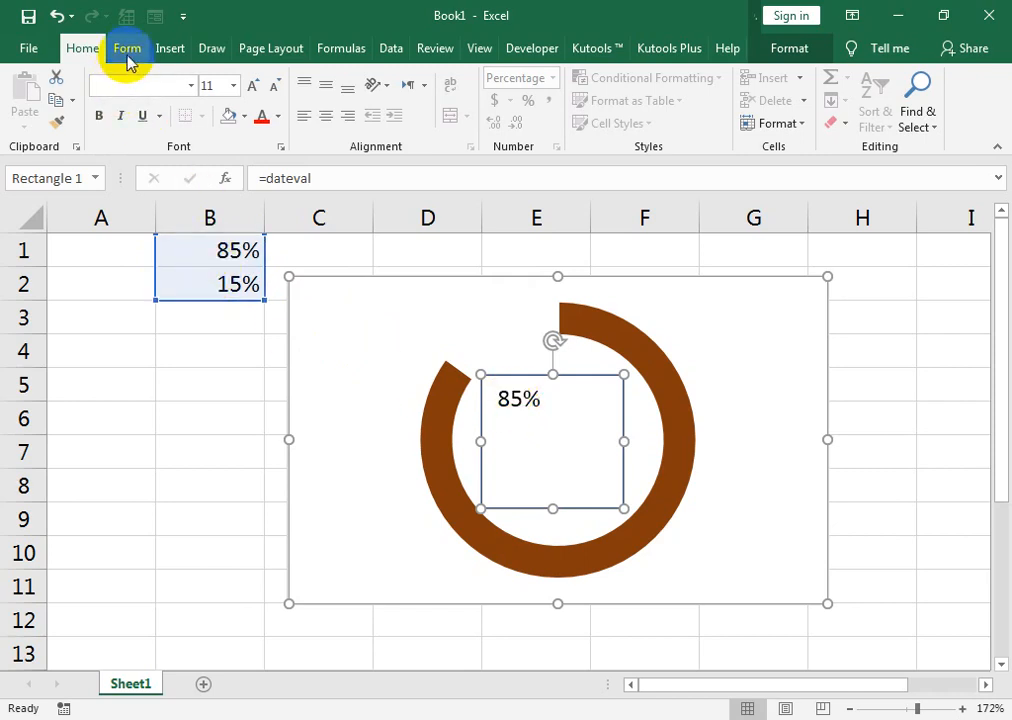
Center the rectangle's percentage text horizontally and vertically and enlarge it to font size 32.
click(326, 116)
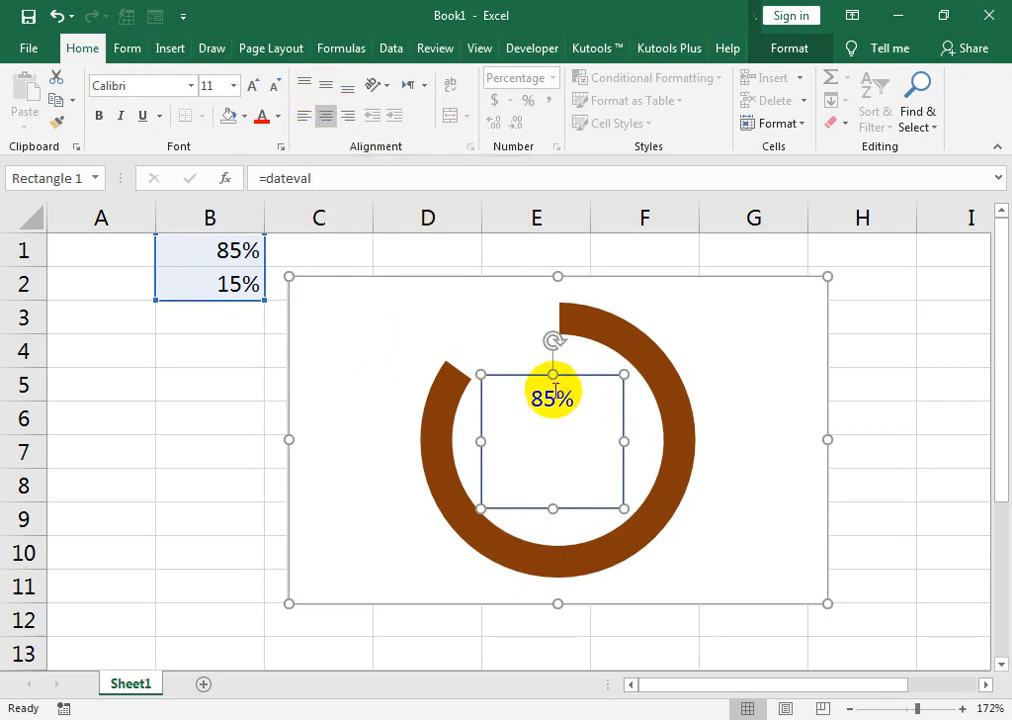
click(326, 85)
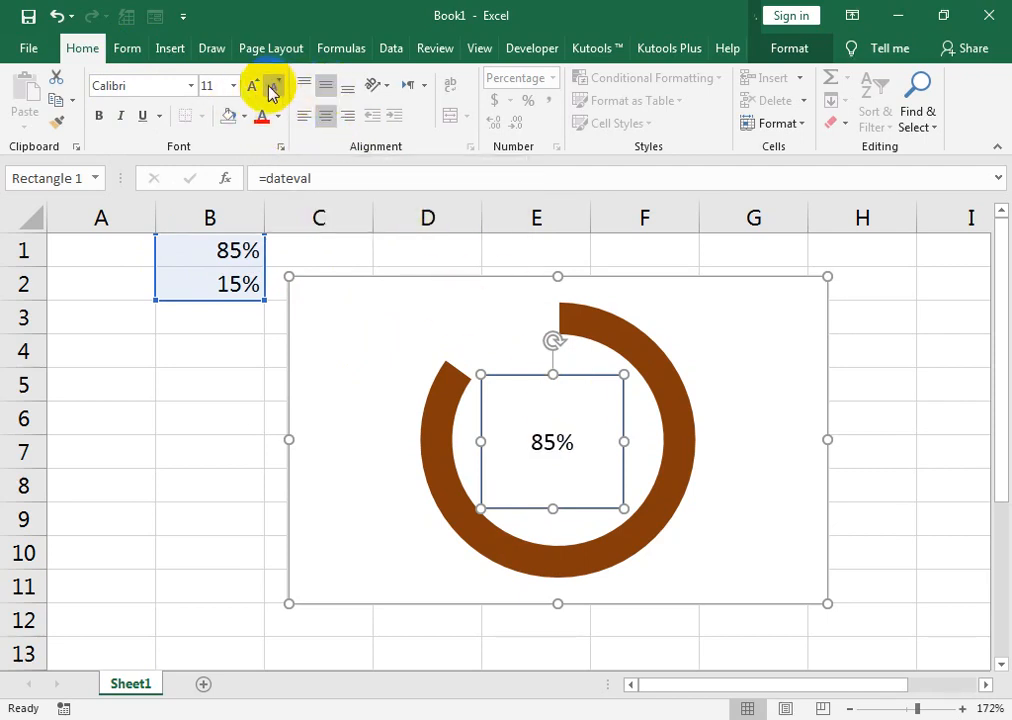
click(250, 89)
click(246, 93)
click(246, 93)
click(246, 93)
click(246, 93)
click(246, 93)
click(246, 93)
click(246, 93)
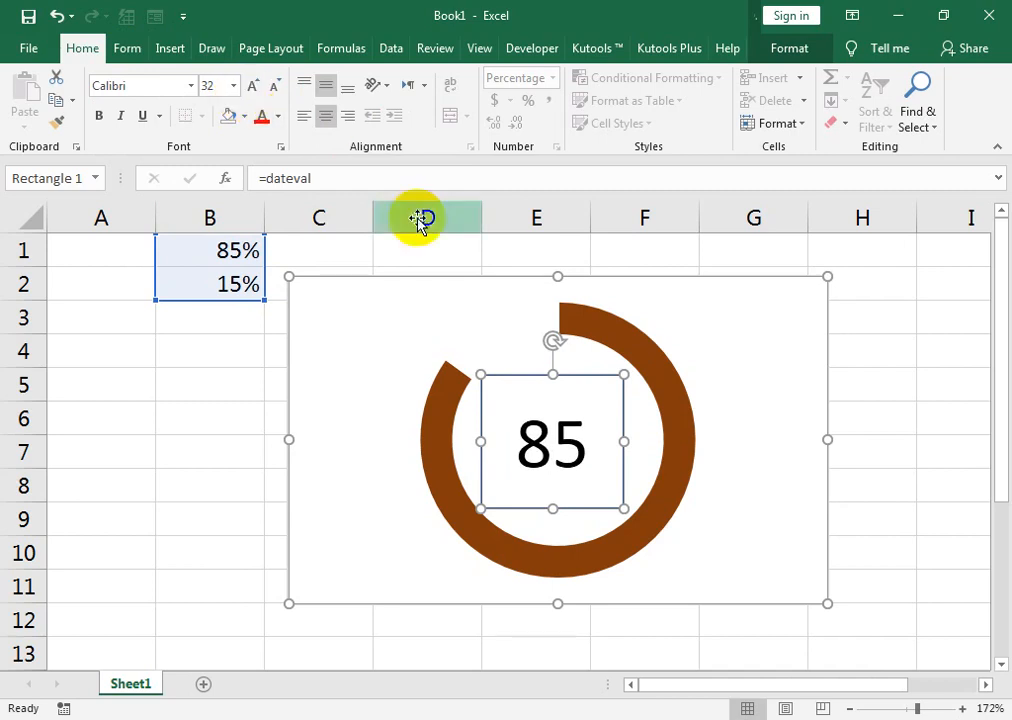
Enlarge the rectangle inside the doughnut so the whole percentage fits, and set its outline to No Outline.
drag(622, 376, 673, 341)
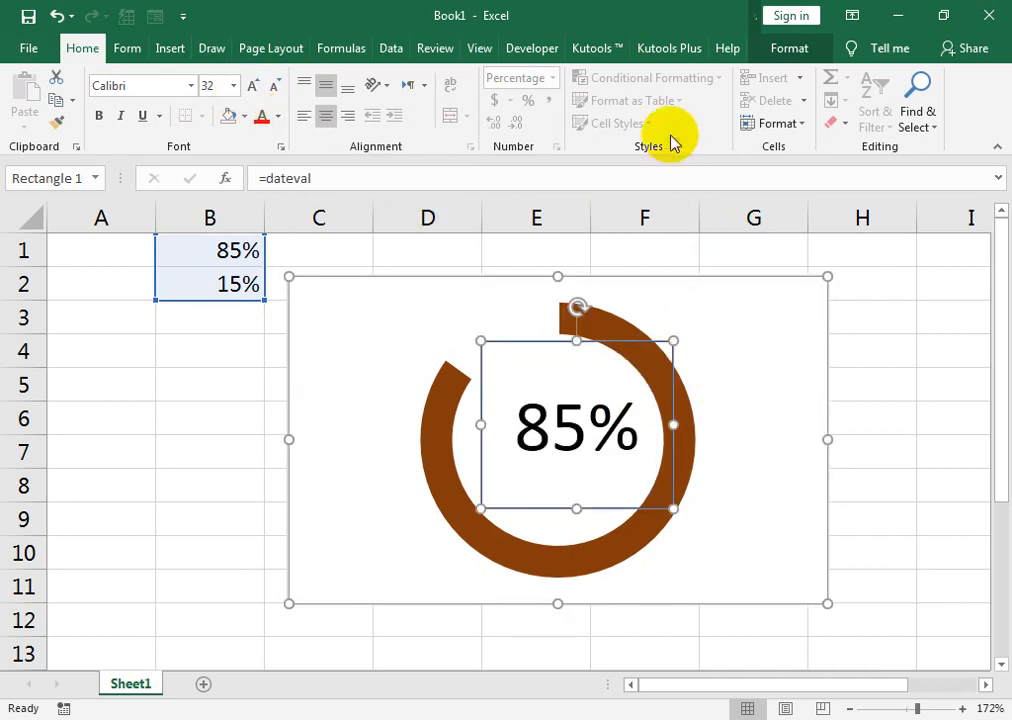
click(772, 50)
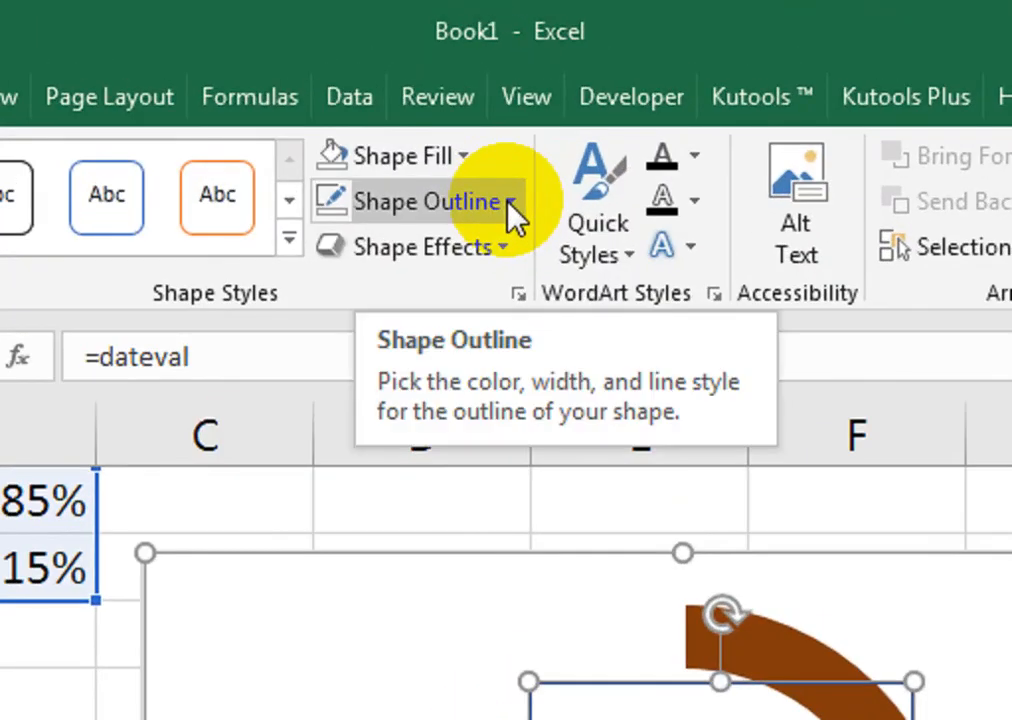
click(471, 101)
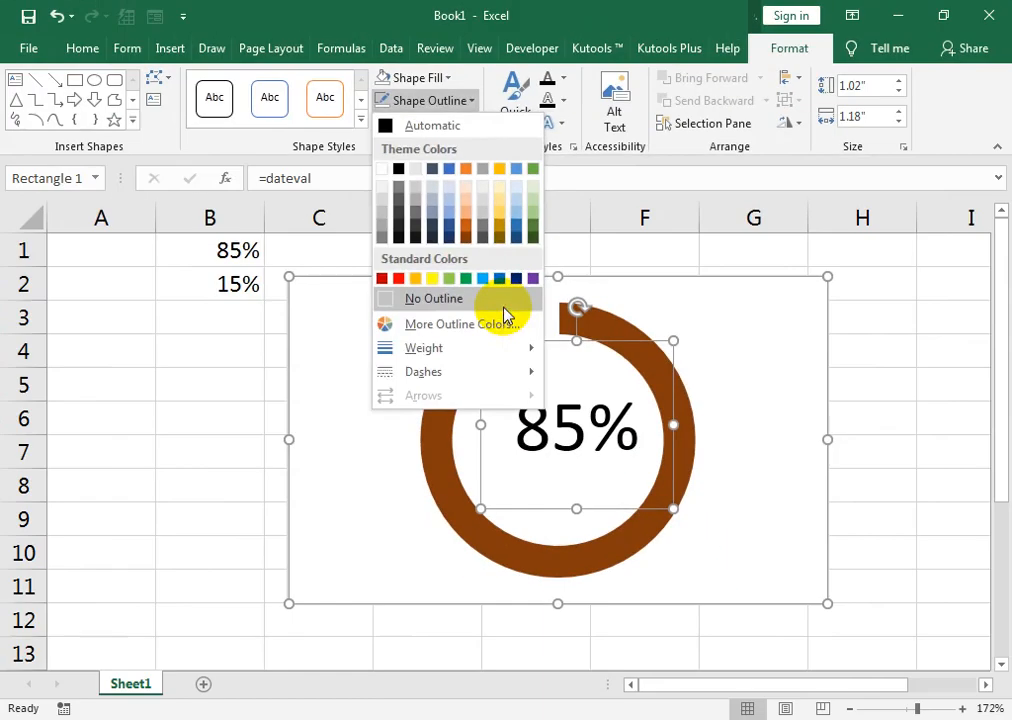
click(540, 550)
Select the chart and stretch its upper edge upward to make it slightly taller.
click(734, 397)
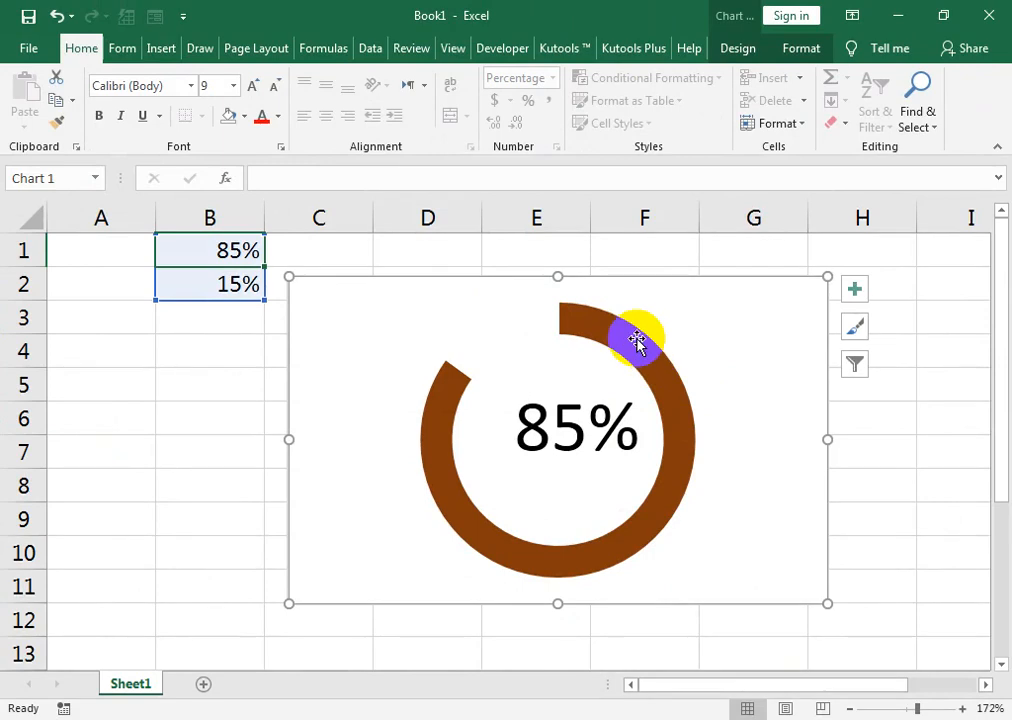
drag(558, 277, 561, 255)
Look through the available chart styles without applying one, and deselect the chart.
click(855, 306)
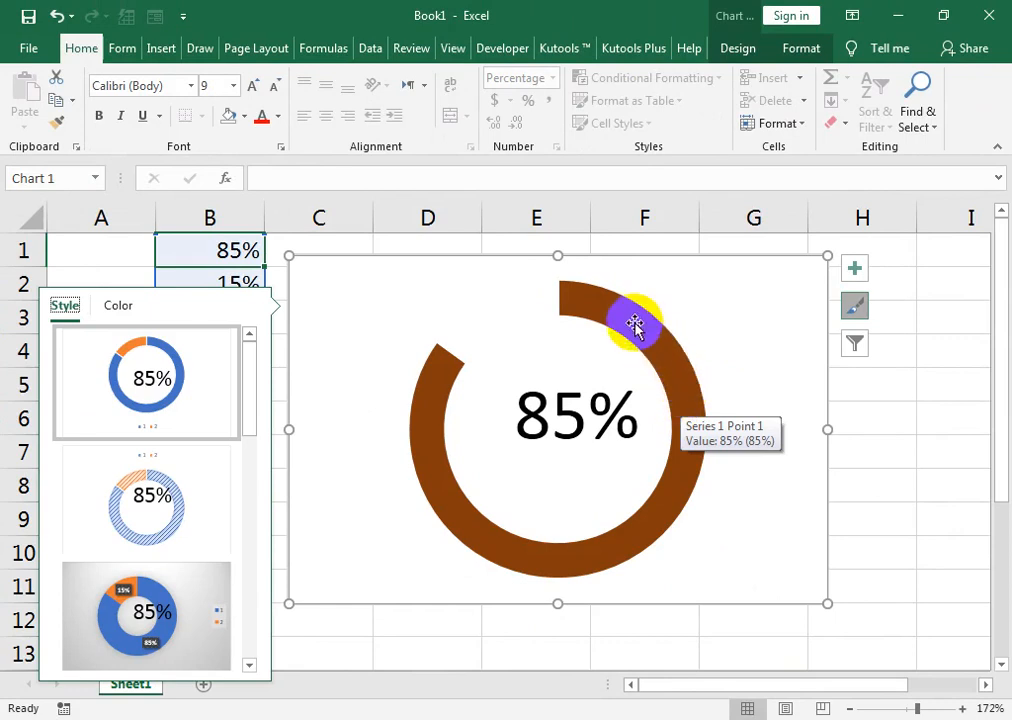
scroll(145, 520, down, 5)
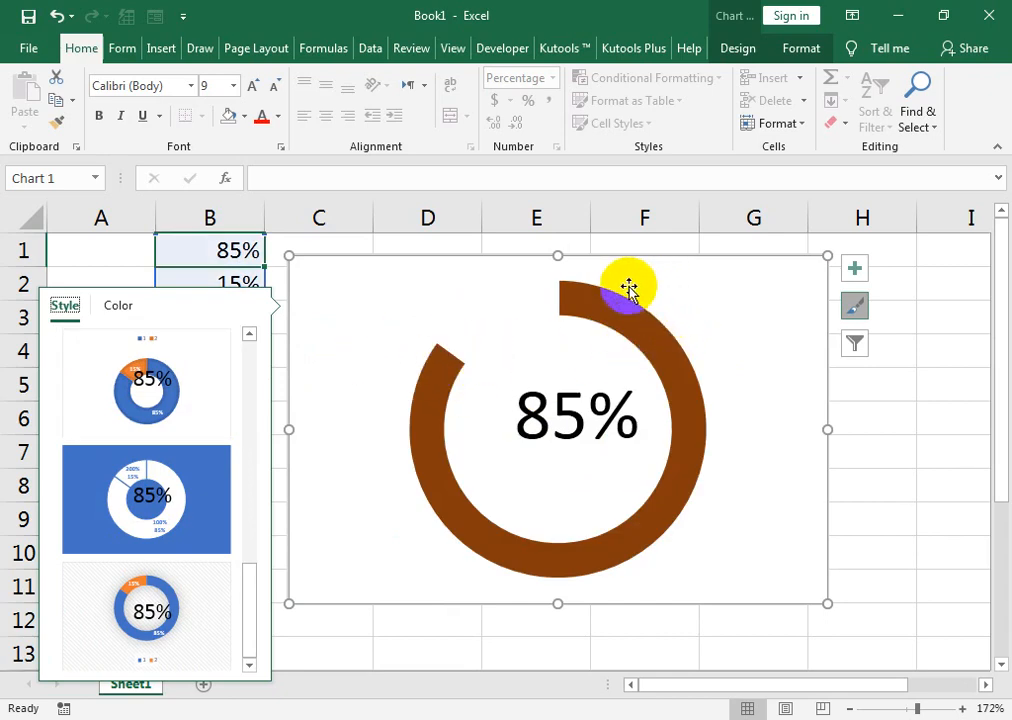
mouse_move(604, 305)
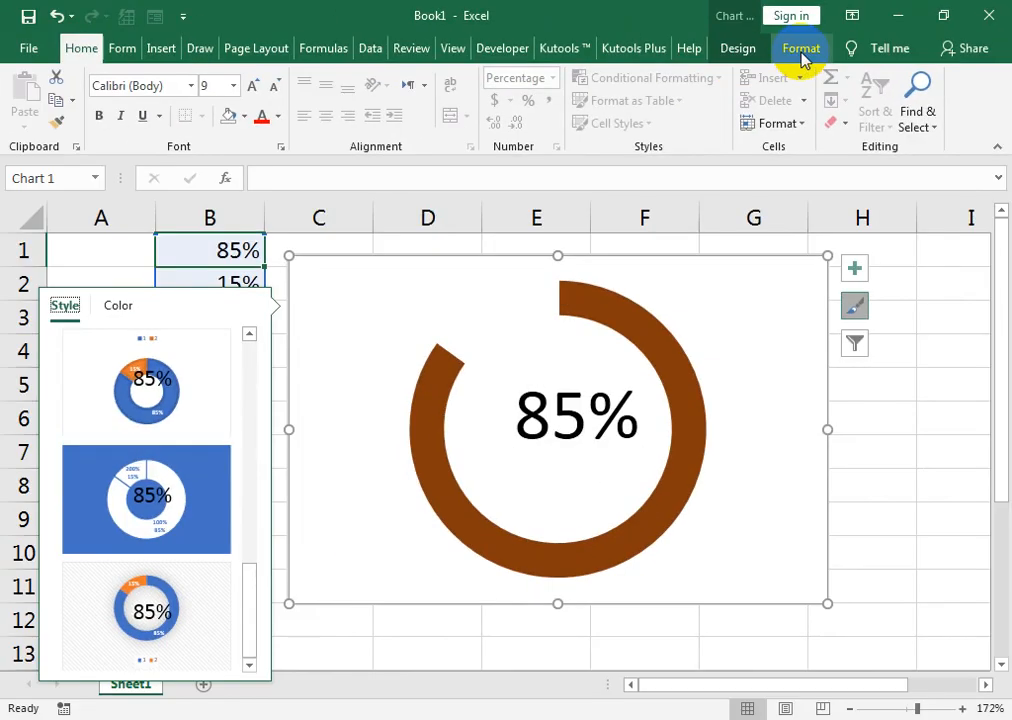
click(461, 251)
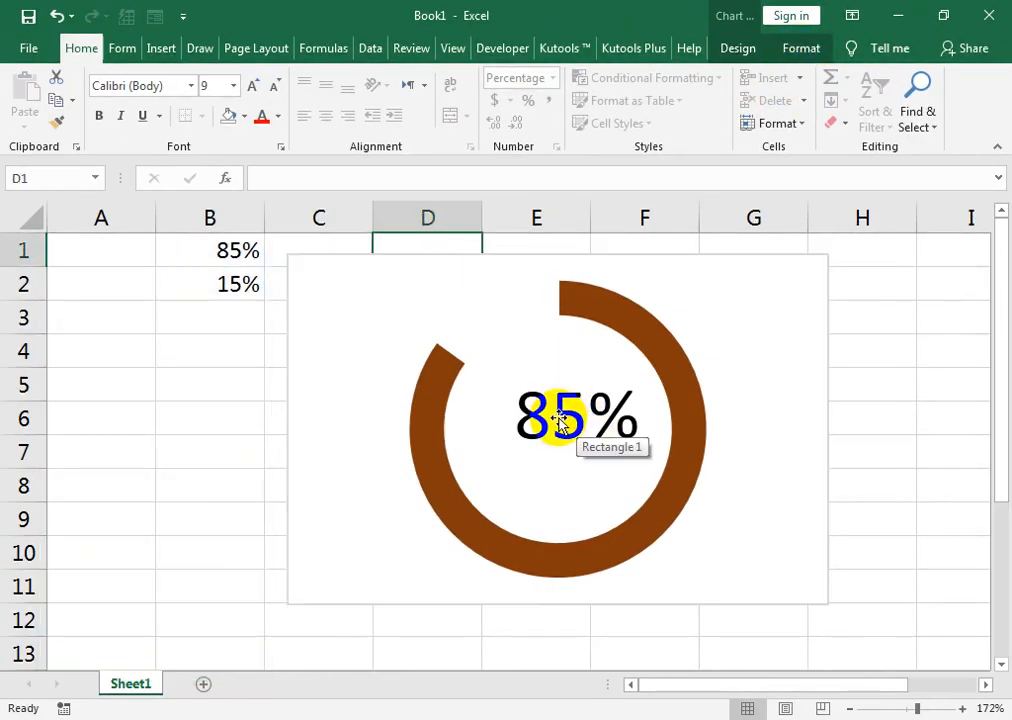
Move the percentage rectangle slightly down to align it vertically with the center of the doughnut.
click(556, 413)
drag(552, 324, 555, 342)
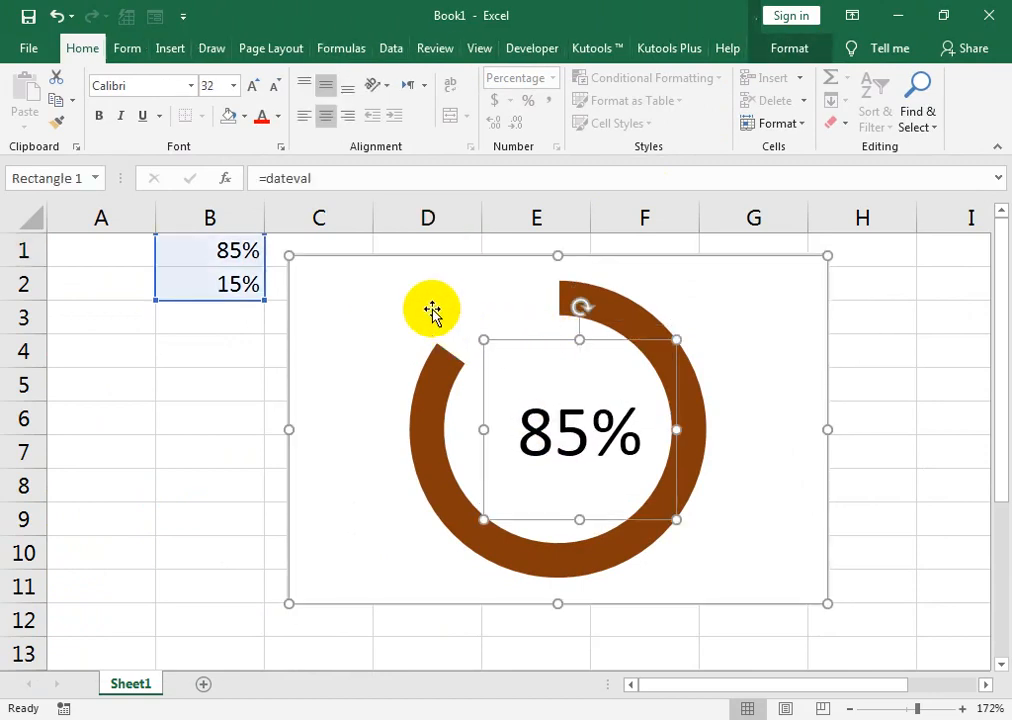
Add a chart title reading "Actual 100%" and enlarge it to font size 16.
click(433, 313)
click(856, 270)
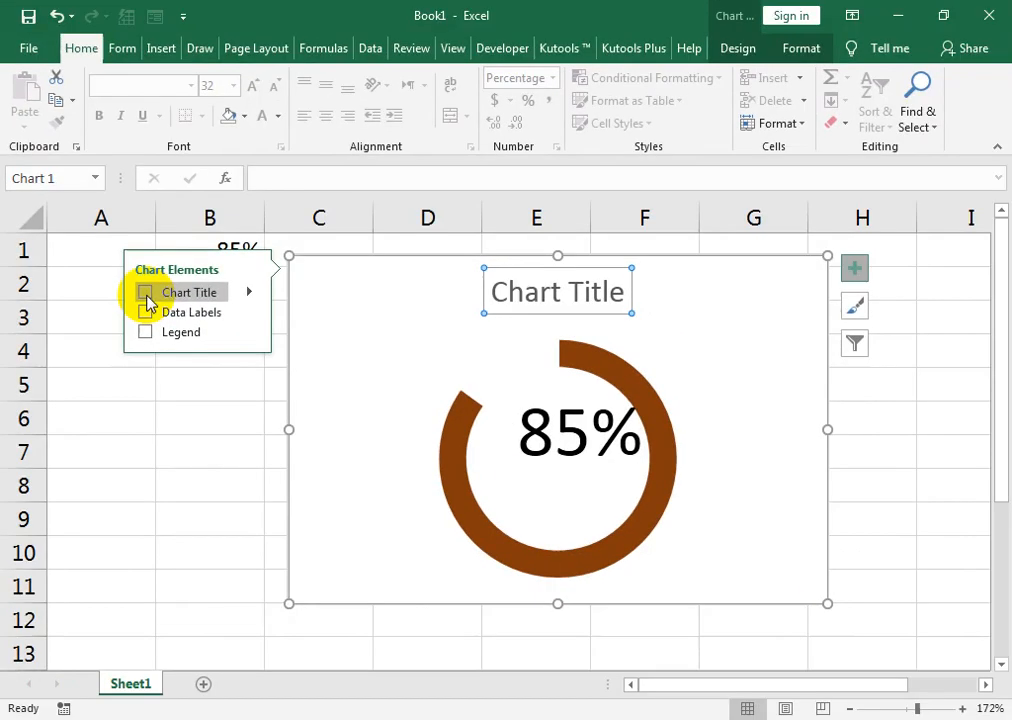
click(295, 352)
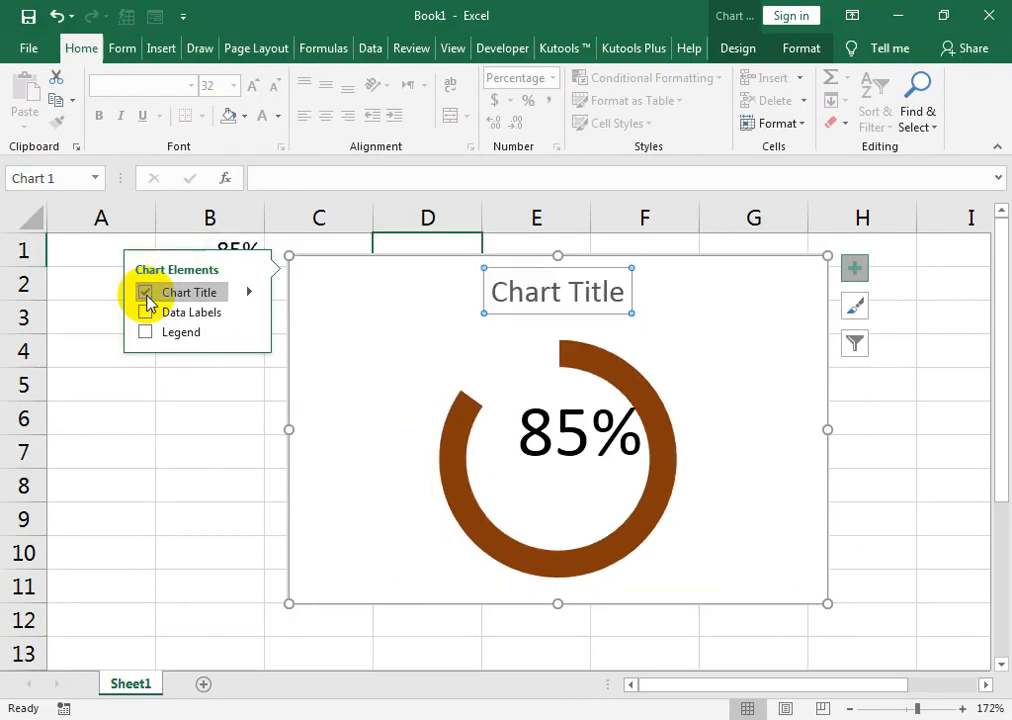
click(596, 290)
drag(628, 284, 515, 294)
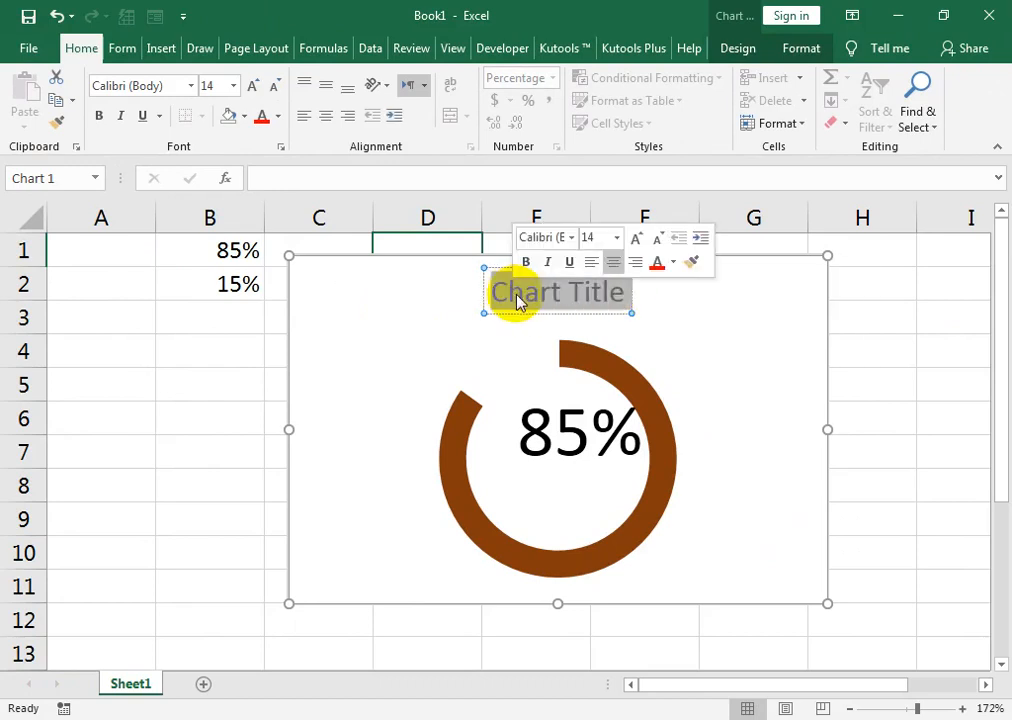
text(=A)
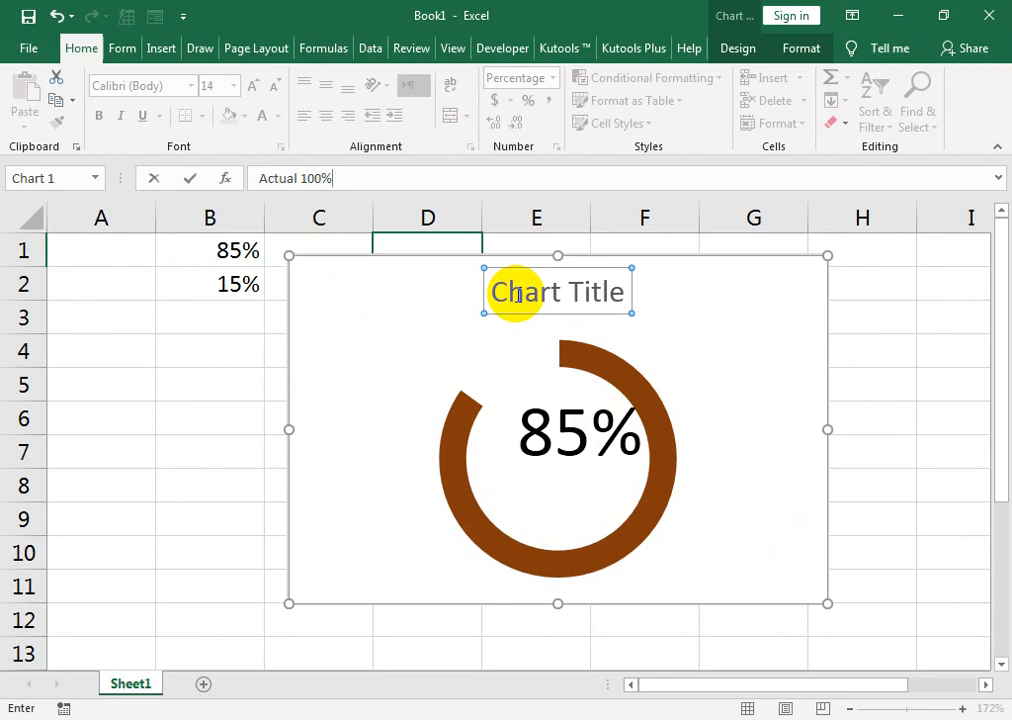
key(Return)
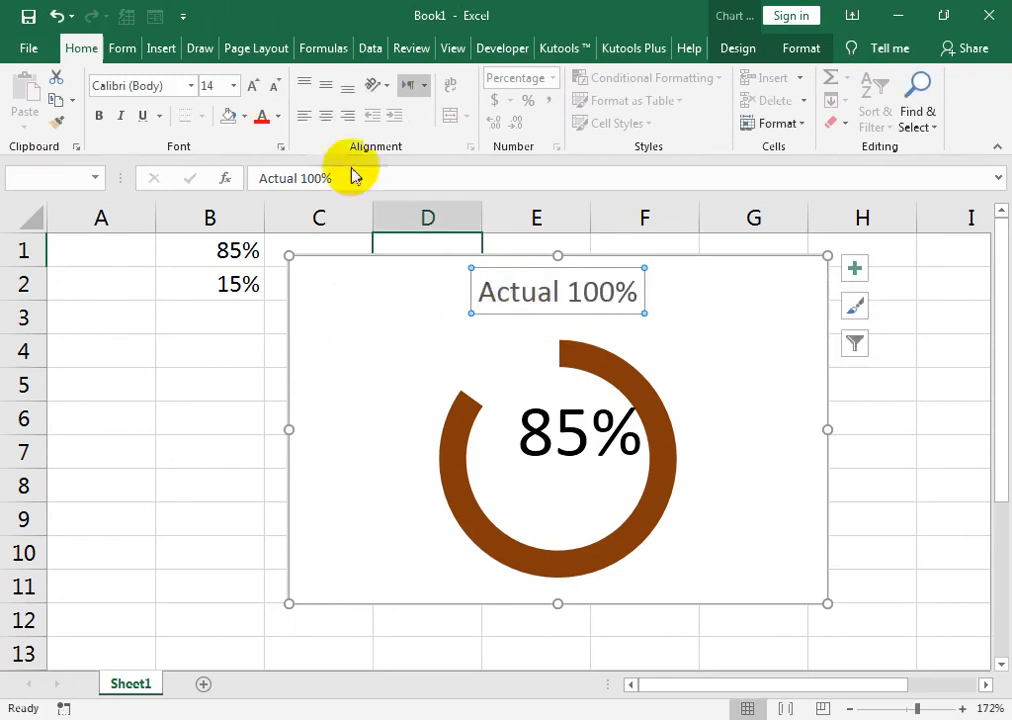
click(255, 87)
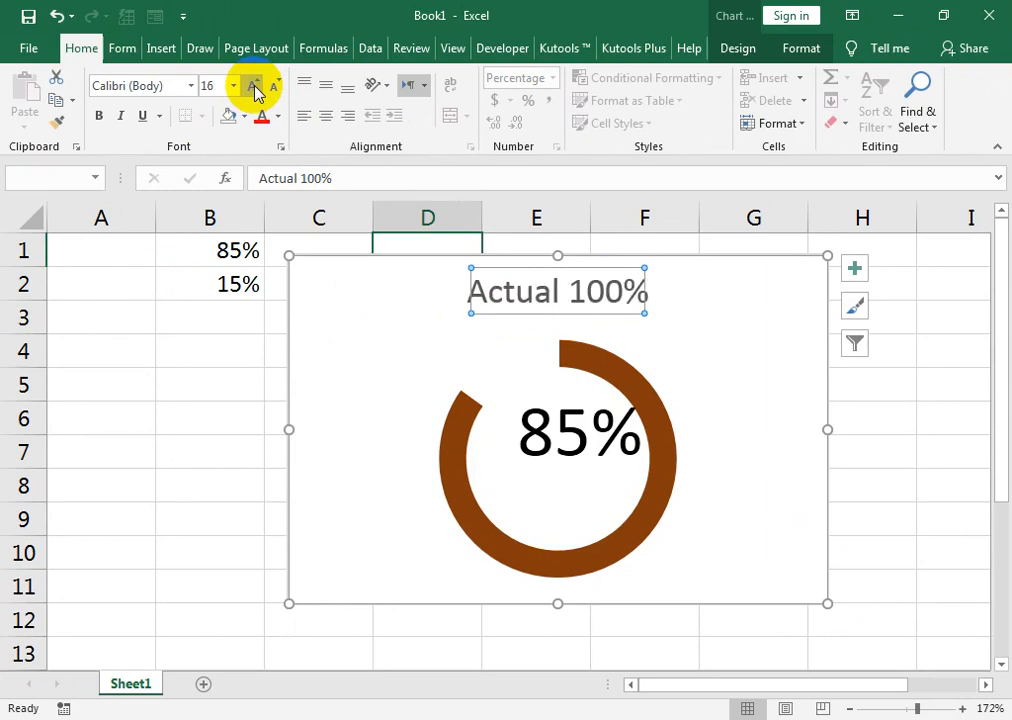
Move the percentage rectangle down into the middle of the doughnut below the title.
click(550, 370)
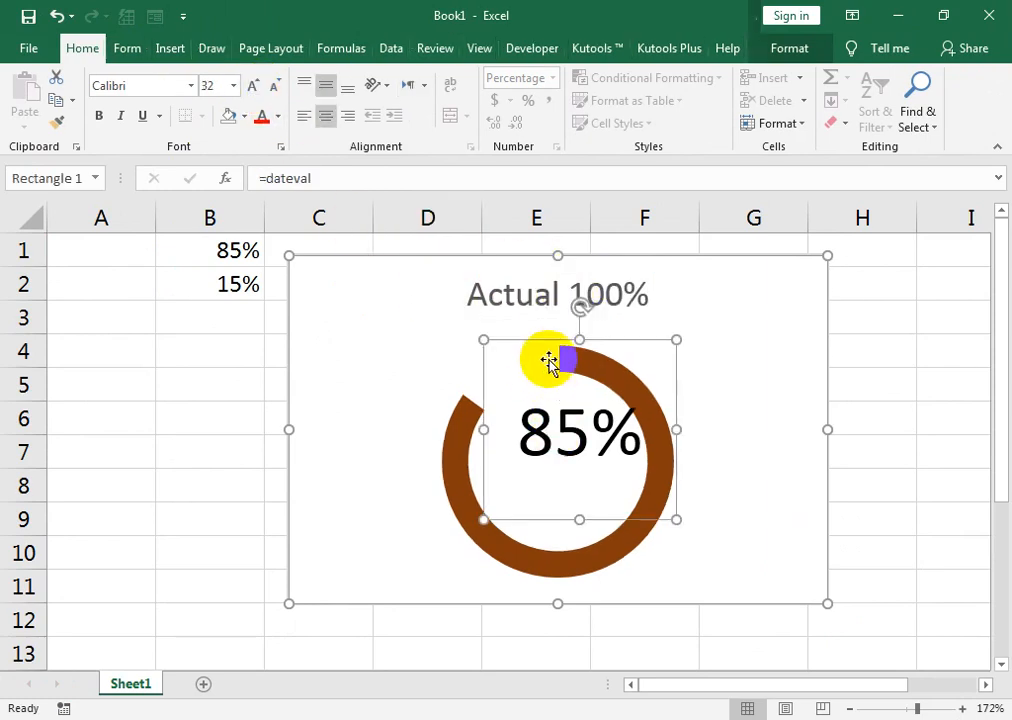
drag(547, 346, 540, 379)
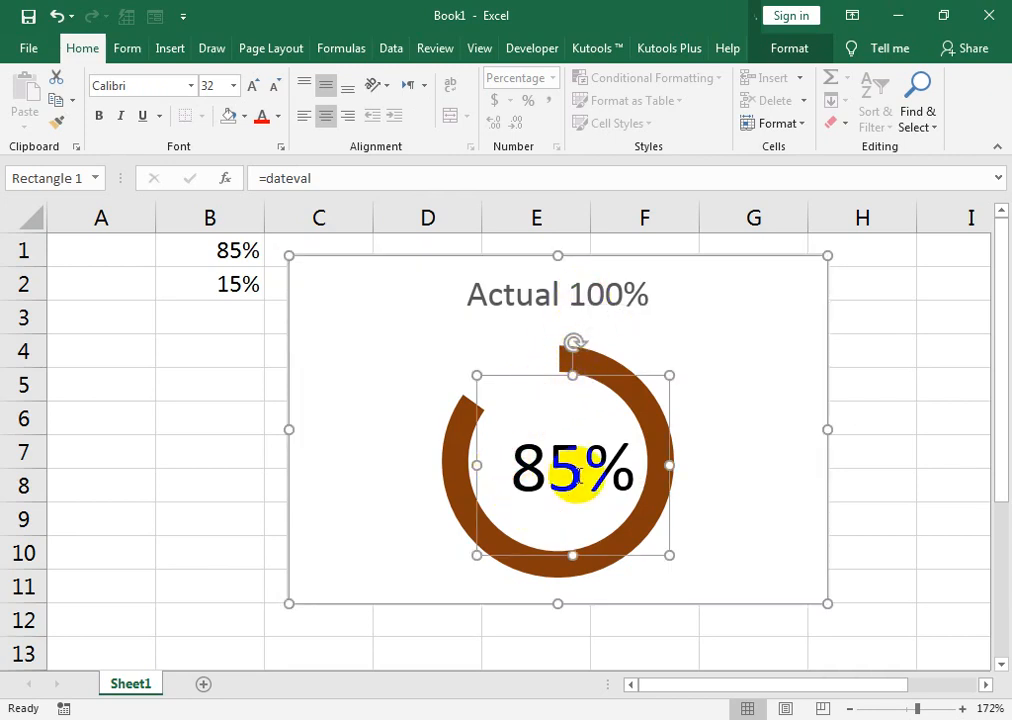
Set the progress value in cell B1 to 100%.
click(222, 238)
text(100)
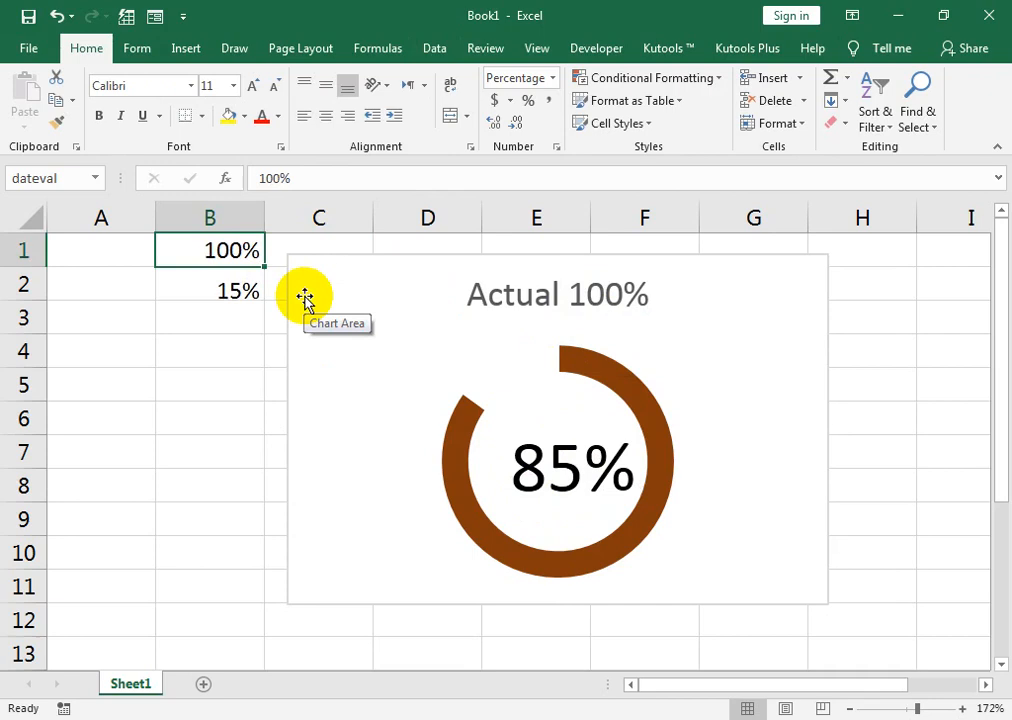
key(Return)
Shift the percentage rectangle slightly up and to the left so its text sits centered in the ring.
click(544, 452)
click(533, 390)
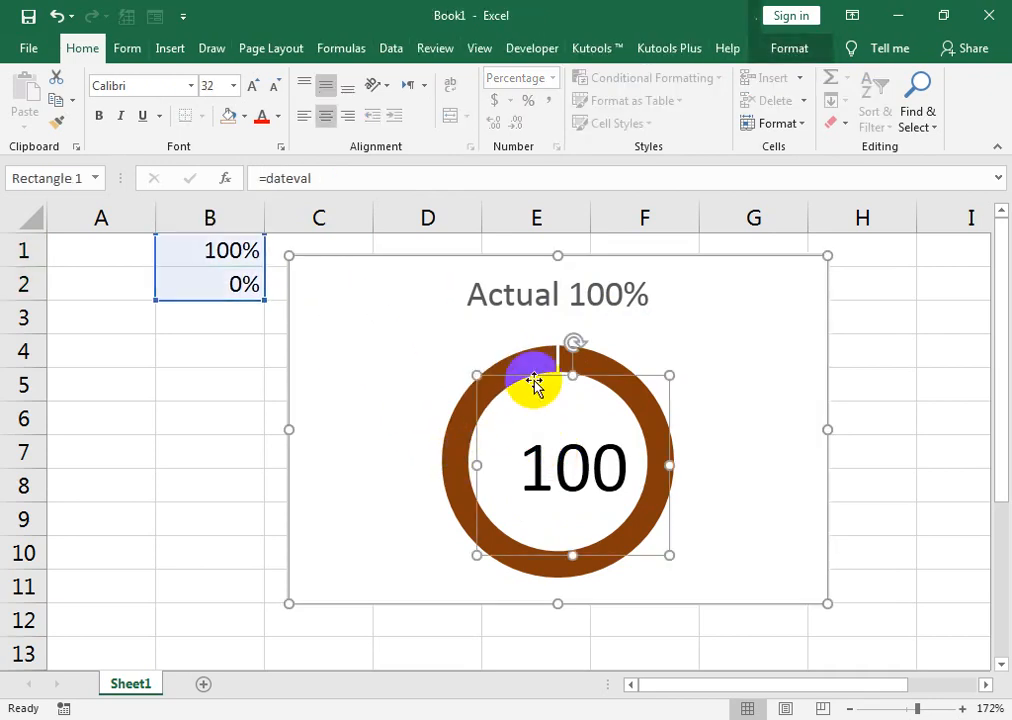
mouse_move(533, 376)
mouse_down()
mouse_move(519, 367)
mouse_move(533, 376)
mouse_up()
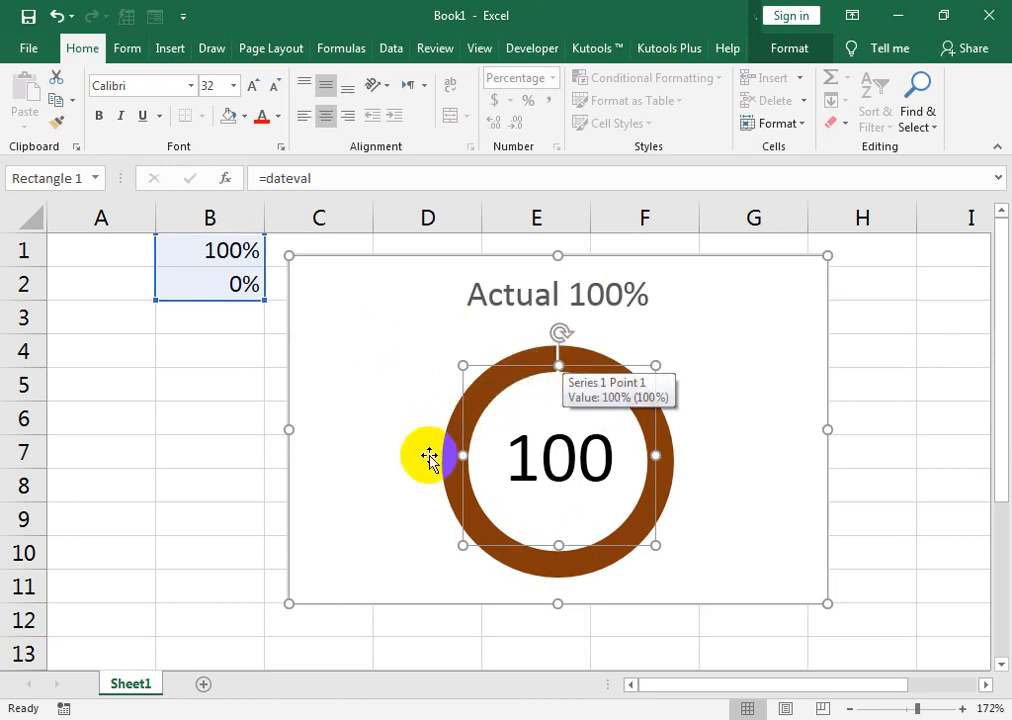
Switch to the web browser and look through the uploaded videos on the open YouTube channel page.
click(320, 717)
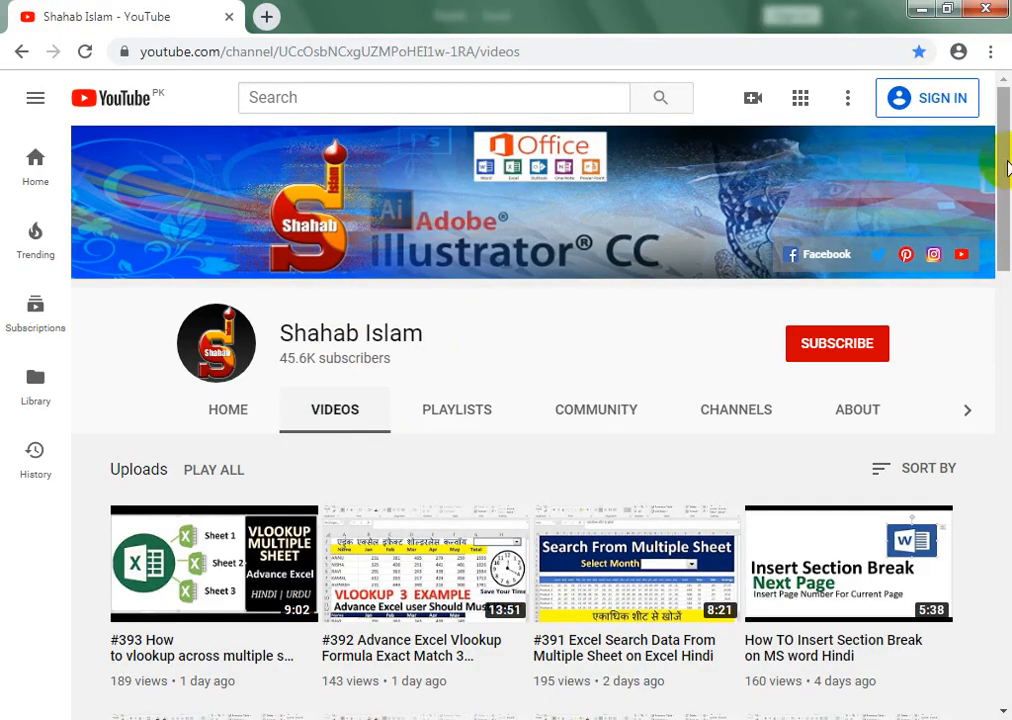
drag(1005, 163, 1005, 545)
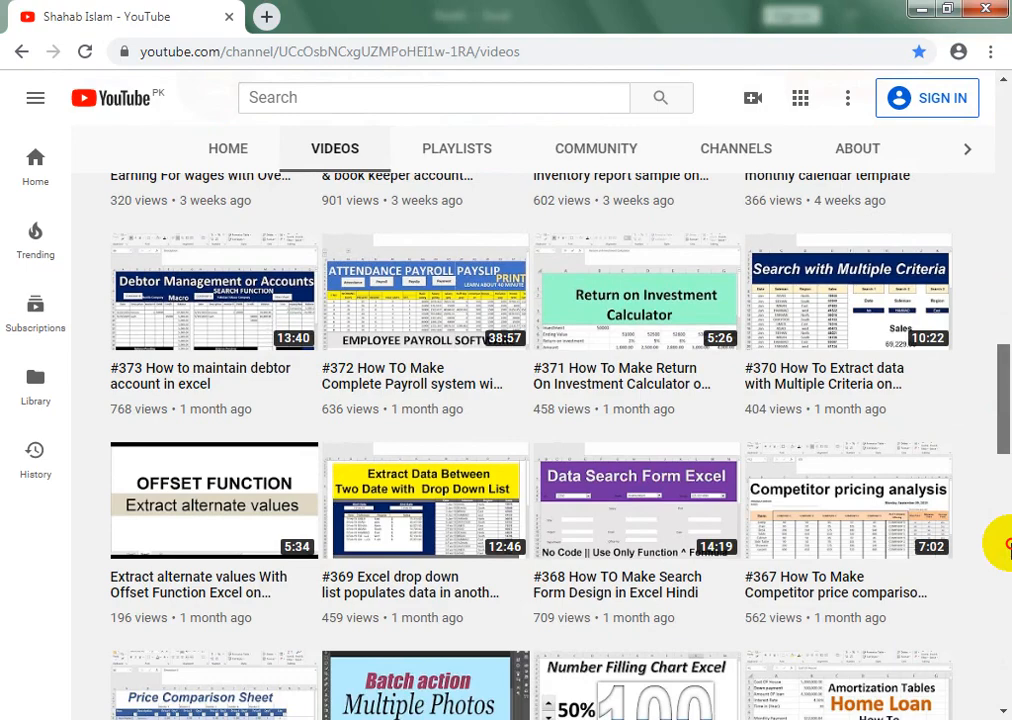
drag(1007, 545, 1005, 280)
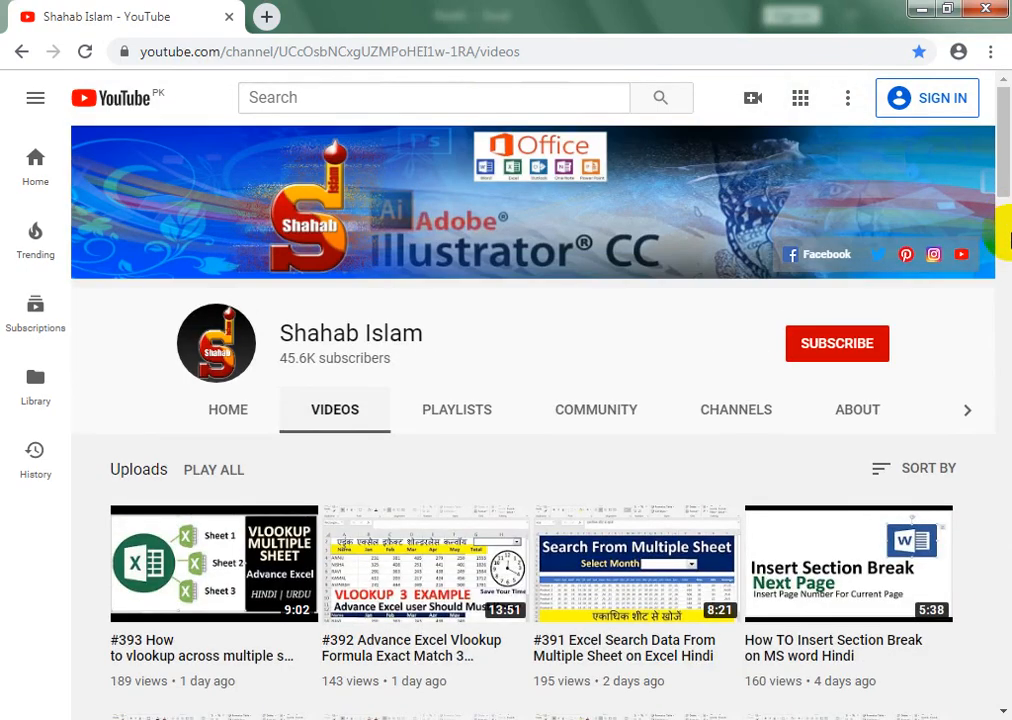